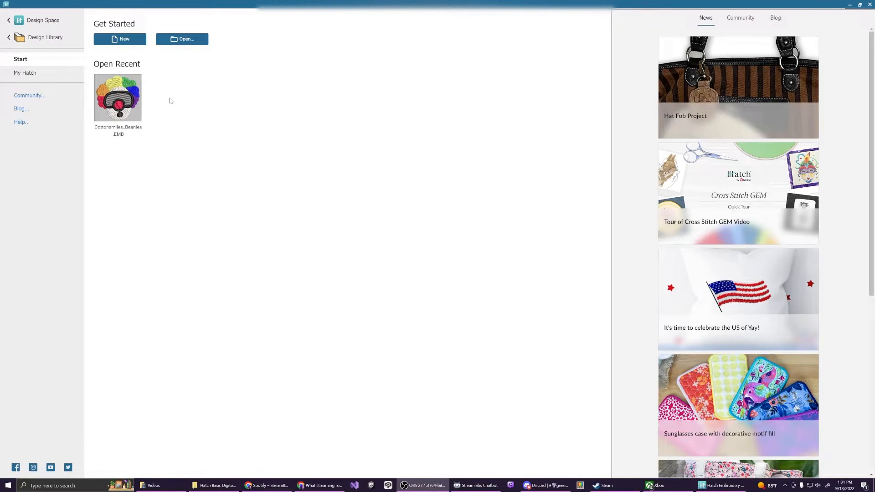
Create a new design and insert the ExampleToDigitize.png smiley image as artwork
click(122, 40)
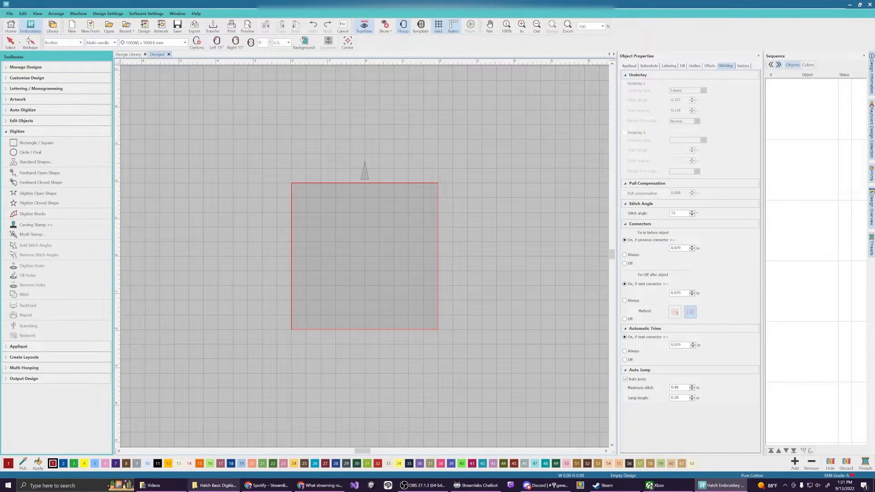
click(162, 28)
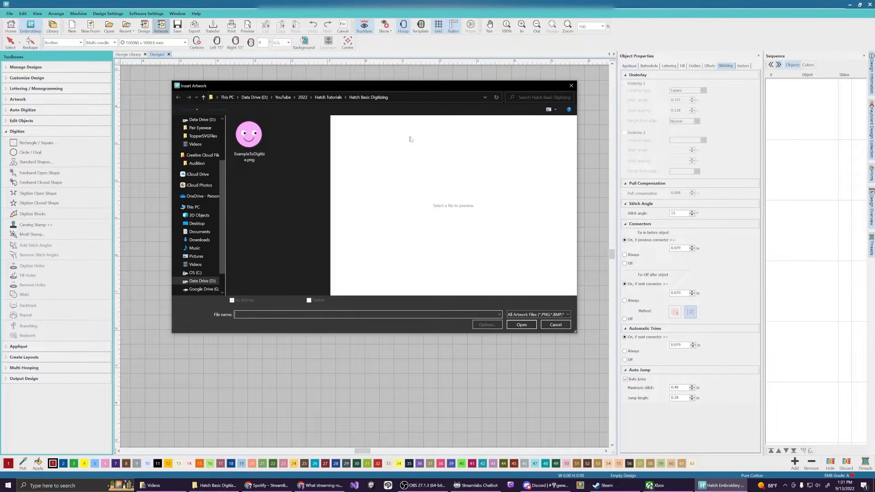
click(253, 143)
click(522, 324)
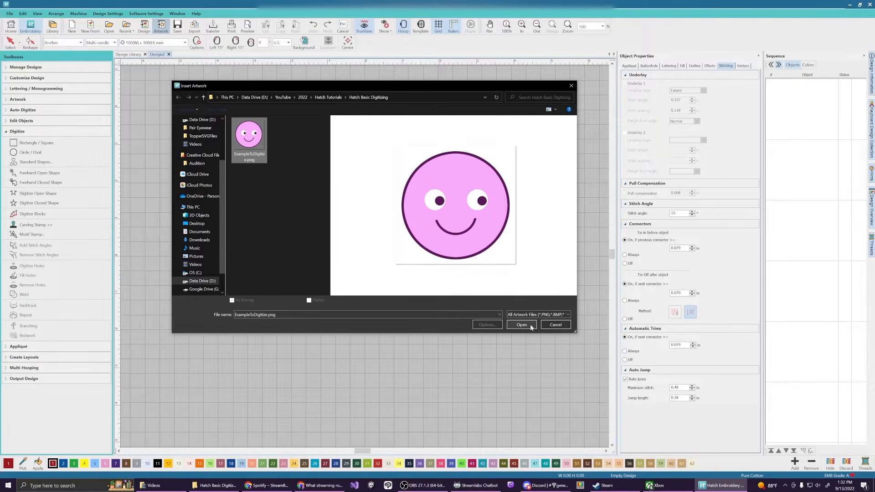
scroll(357, 290, up, 4)
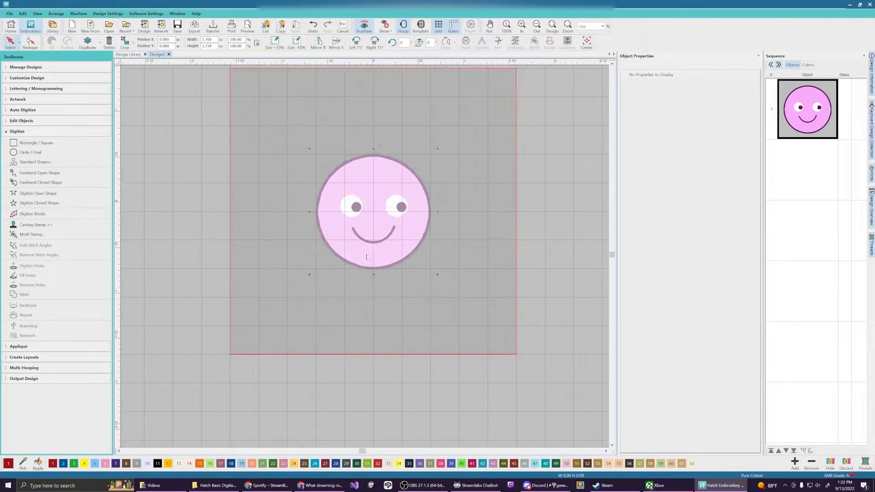
Scale the smiley artwork up to about 2.4 inches and set its position to X 0, Y 0
drag(453, 282, 483, 310)
drag(293, 124, 266, 98)
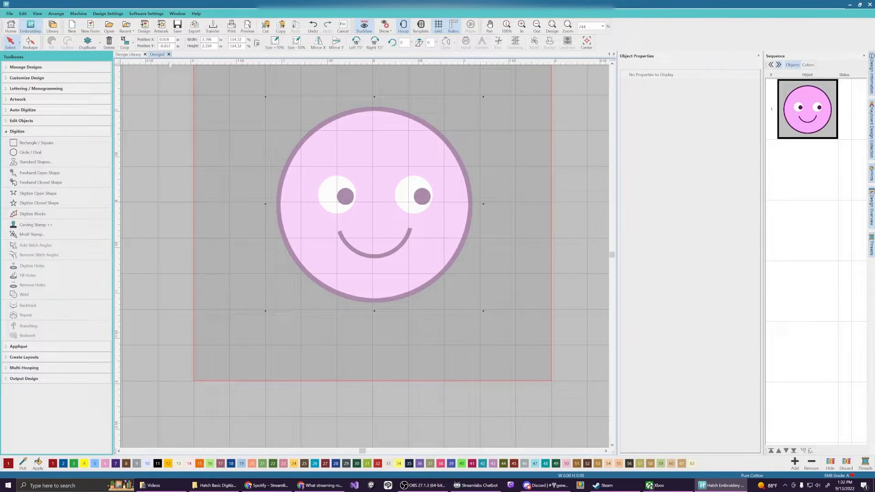
drag(170, 39, 146, 39)
text(0)
key(Return)
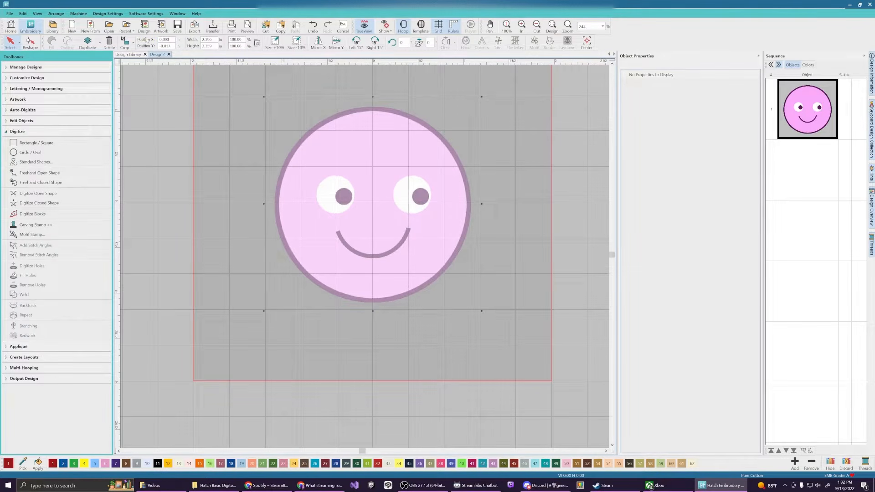
double_click(173, 46)
text(0)
key(Return)
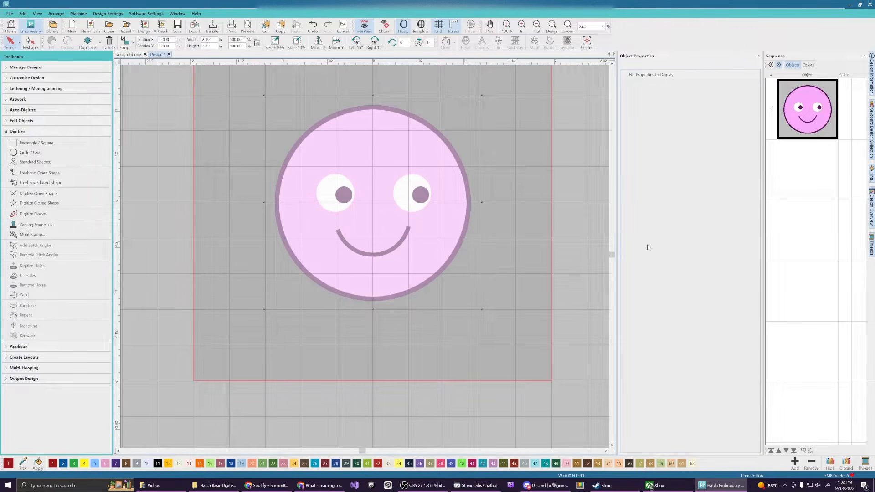
drag(611, 255, 612, 254)
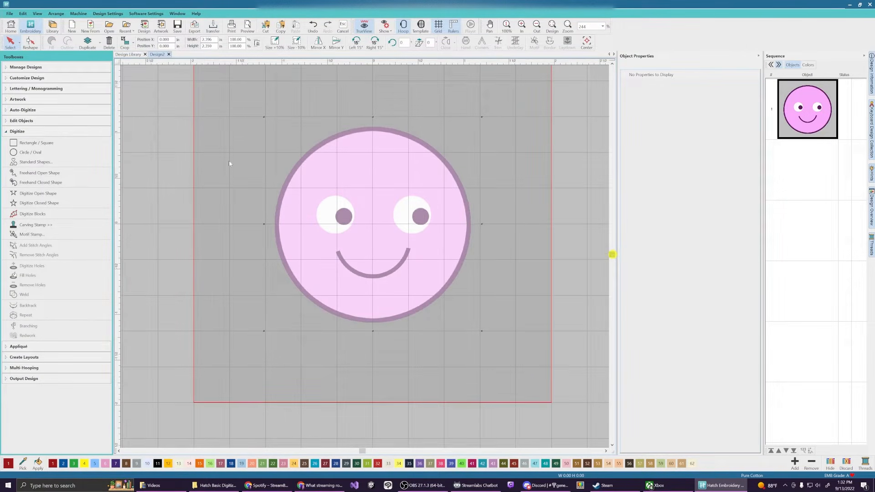
Reopen the digitizing tools group and choose the Digitize Closed Shape tool
click(22, 132)
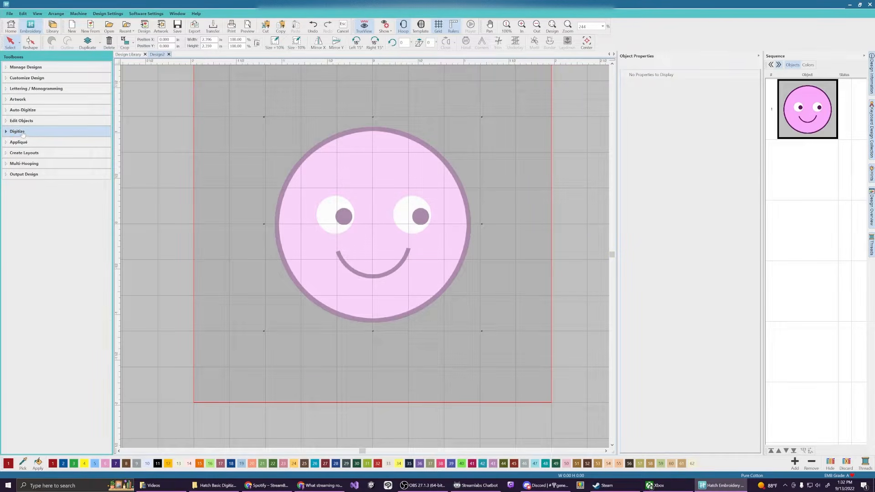
click(22, 132)
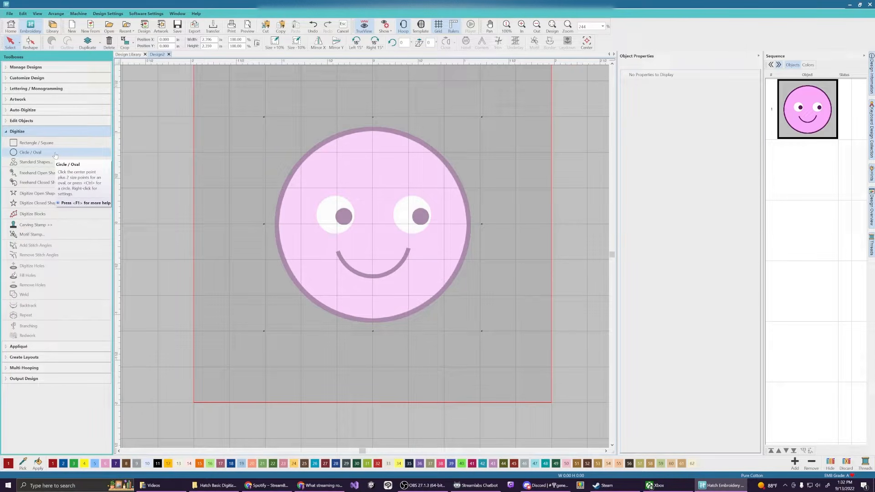
click(53, 203)
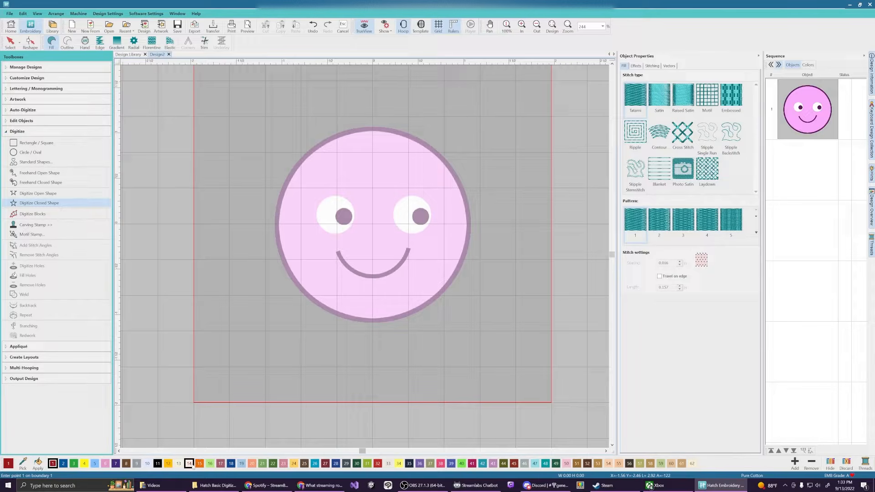
Pick Soft Pink as the thread colour, then draw and undo a trial four-point diamond fill
click(106, 463)
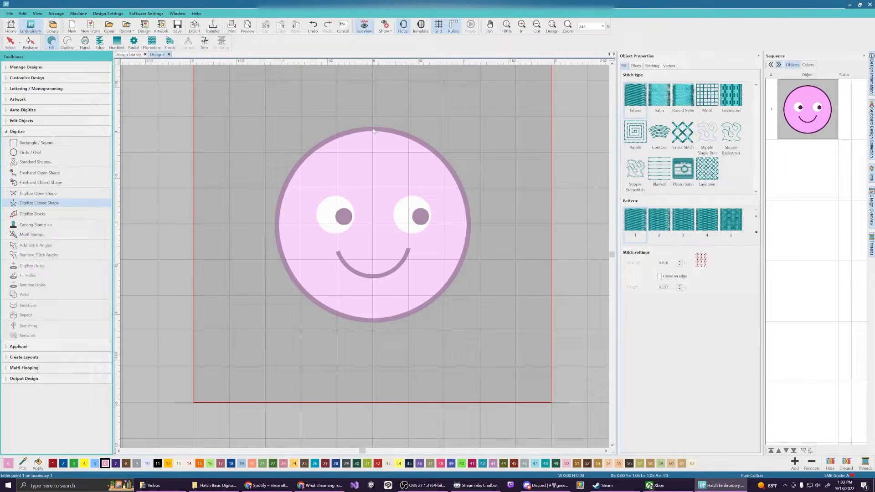
click(372, 129)
click(277, 223)
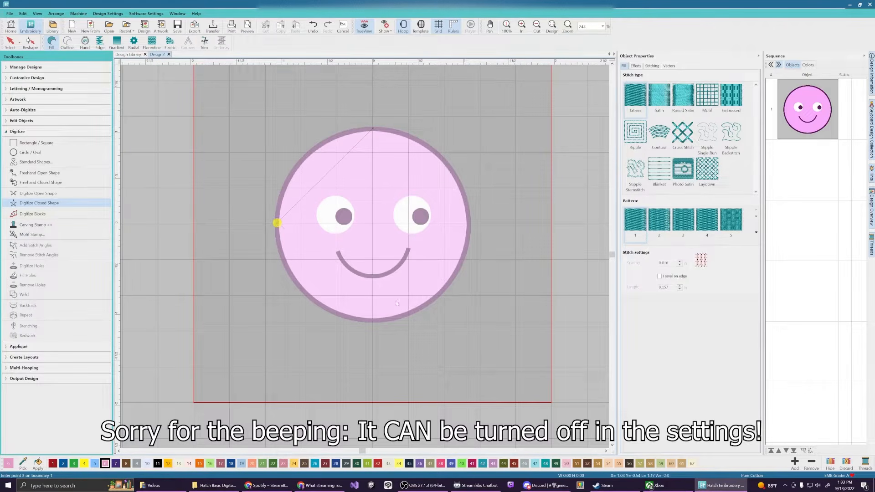
click(373, 321)
click(470, 226)
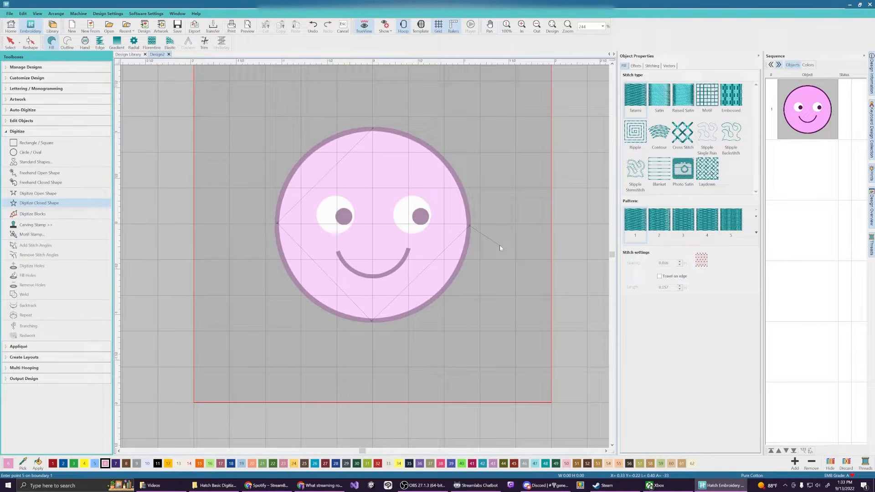
key(Return)
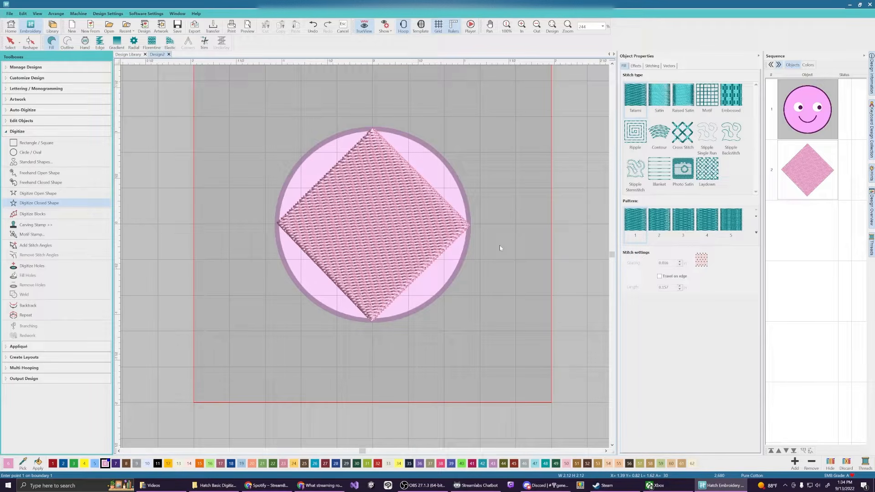
key(ctrl+z)
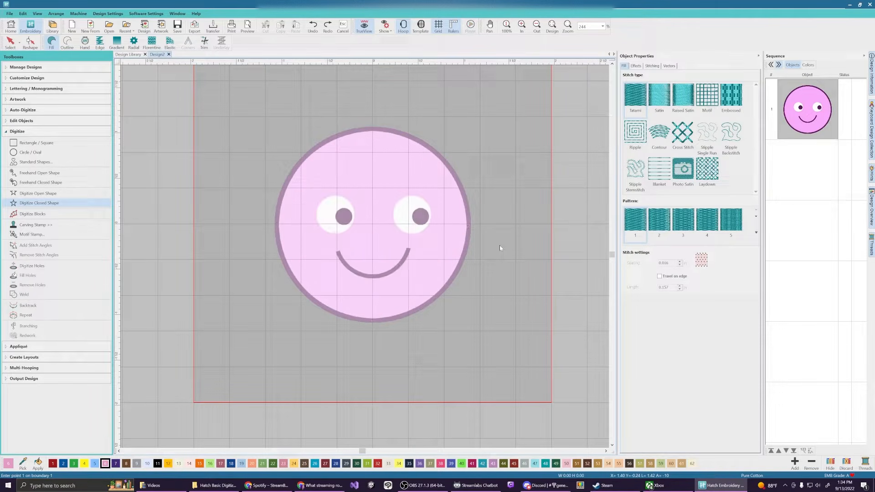
Trace the face circle with points at its top, left, bottom and right into a pink fill
click(372, 130)
click(277, 224)
click(372, 321)
click(470, 227)
key(Return)
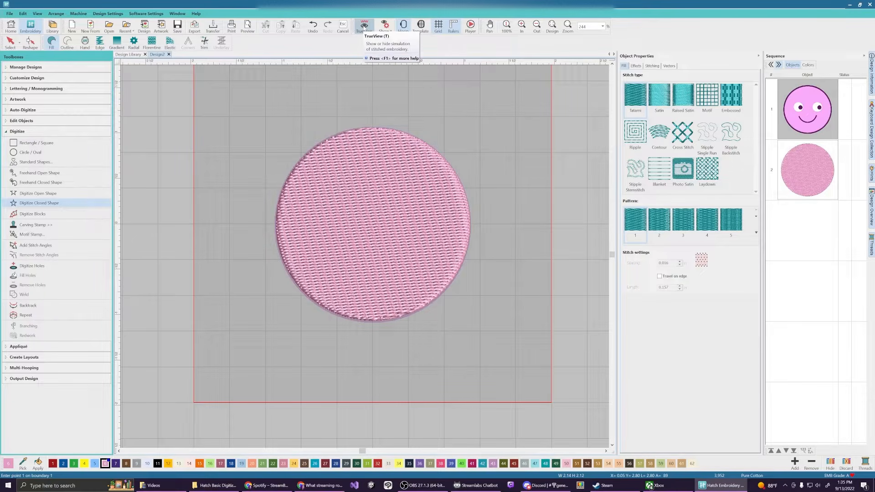
Switch off TrueView and zoom in on the top edge of the circle fill
click(364, 26)
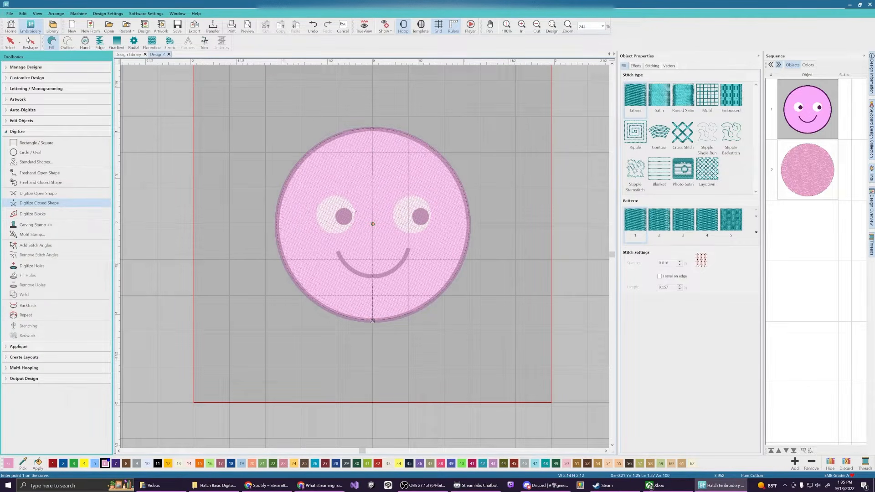
scroll(365, 140, up, 3)
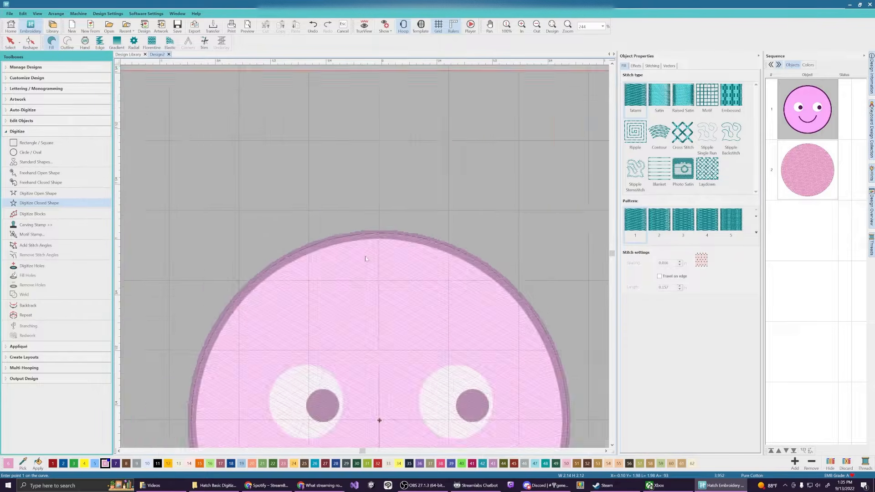
scroll(365, 258, up, 5)
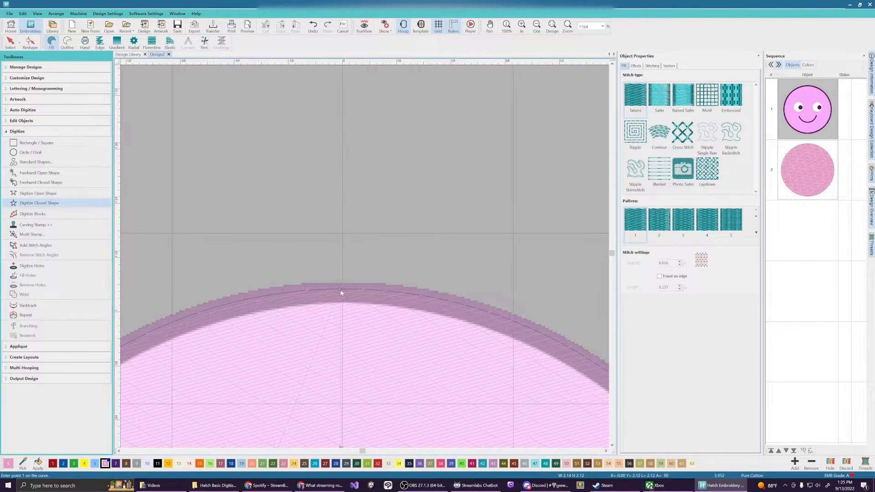
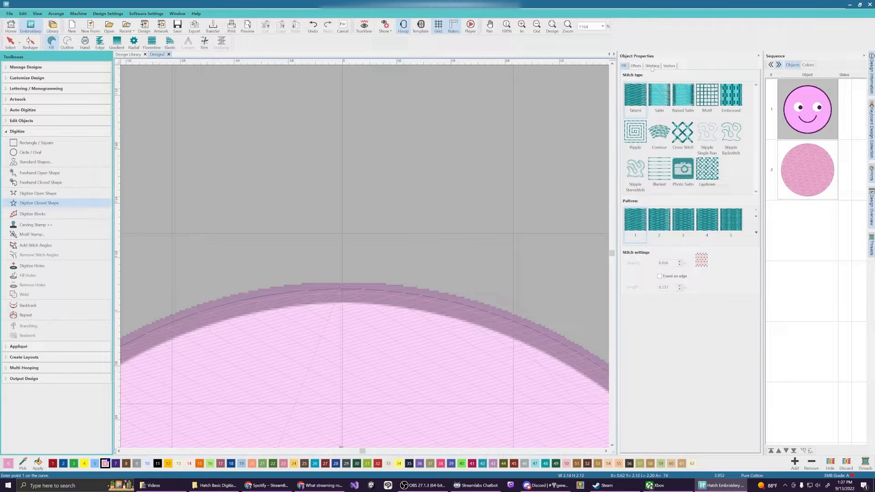
Show the Stitching settings for the pink circle fill, with its 15° stitch angle
click(652, 67)
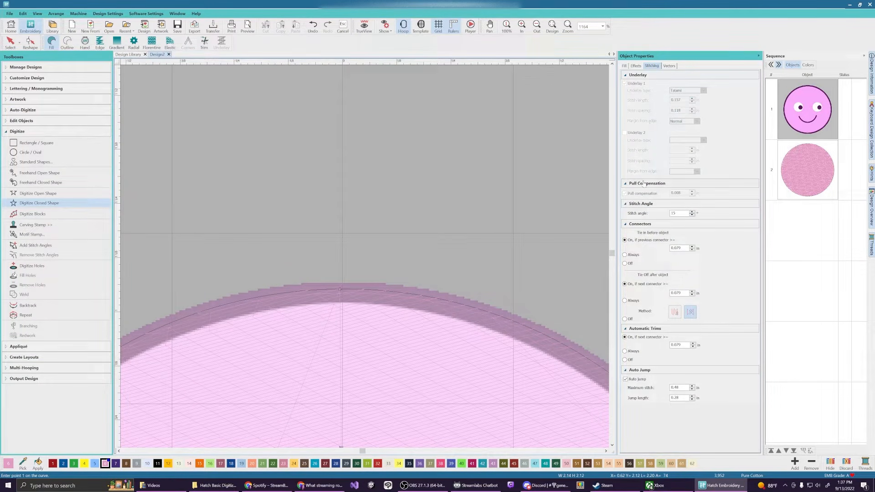
Select object 2, the pink circle fill, and highlight its 0.008 pull compensation value
click(801, 180)
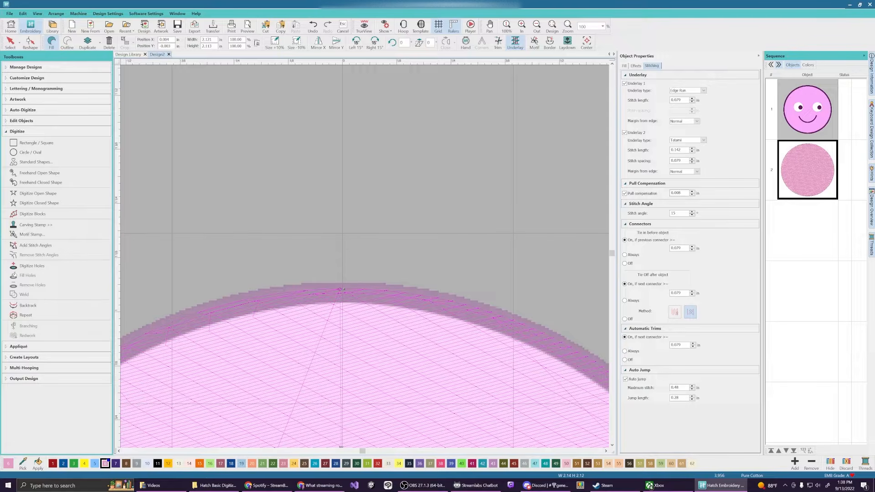
double_click(676, 193)
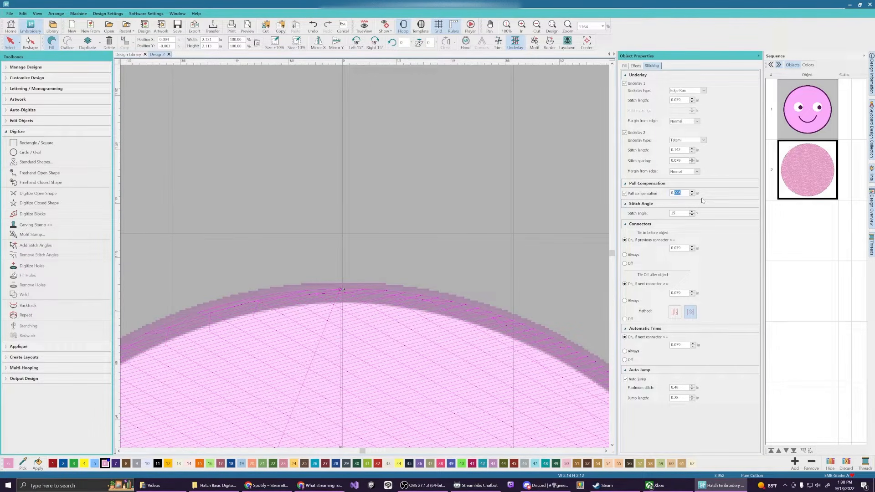
Enter 0.197 as the pull compensation, then zoom out to view the wider fill spread
text(0.197)
key(Return)
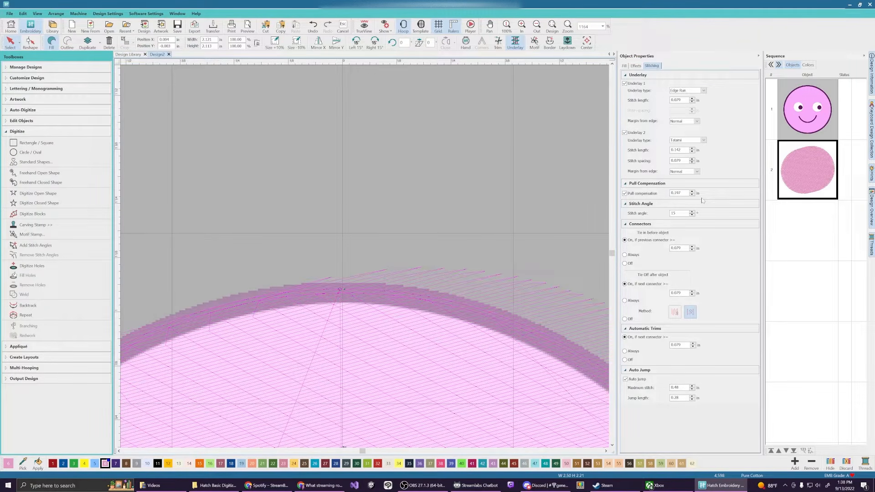
scroll(460, 333, down, 7)
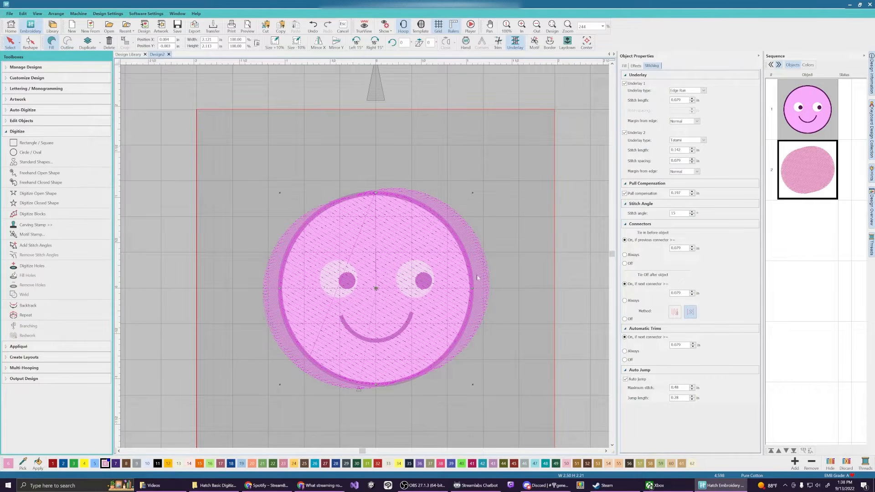
scroll(450, 236, up, 7)
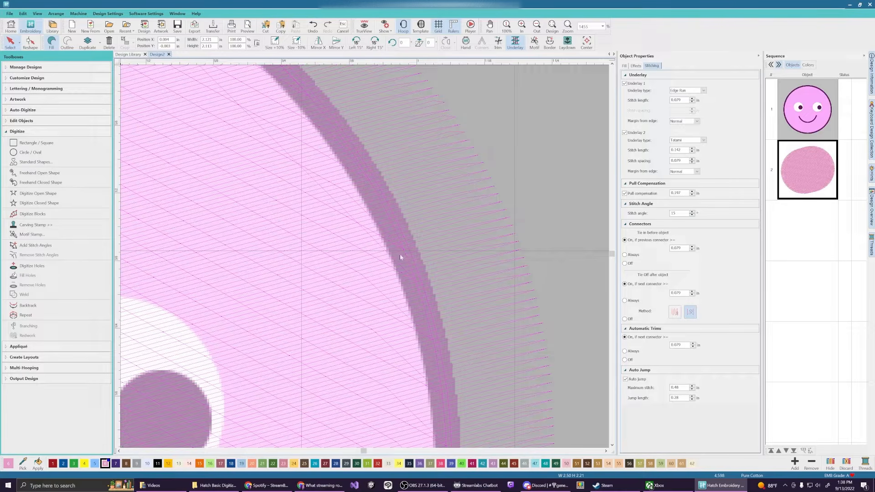
scroll(400, 257, down, 5)
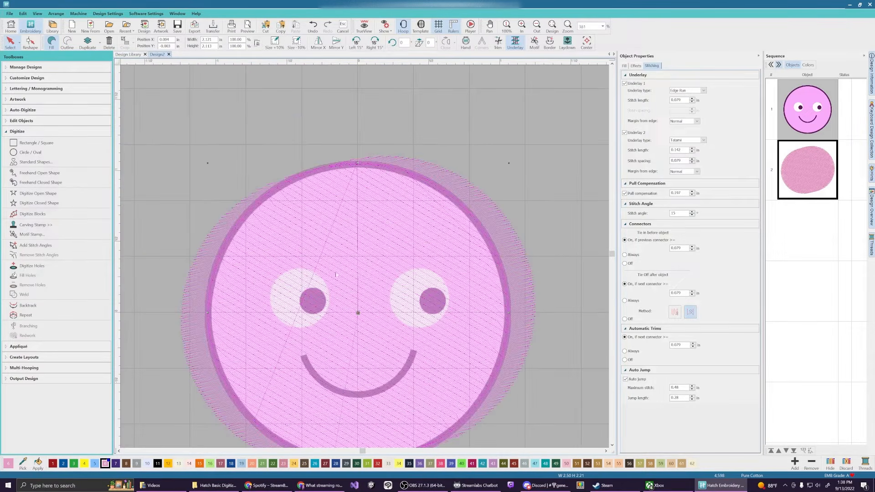
scroll(400, 262, down, 1)
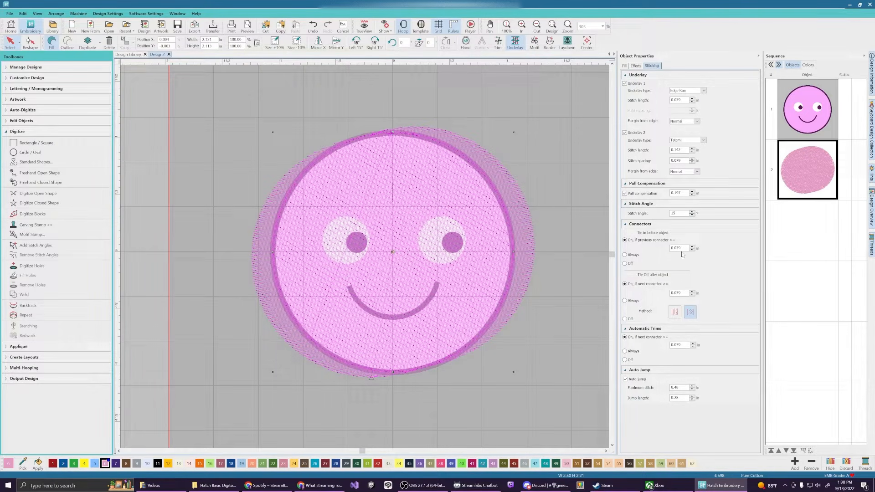
Replace the pull compensation value with 0.001 in to pull the fill inside the outline
click(683, 192)
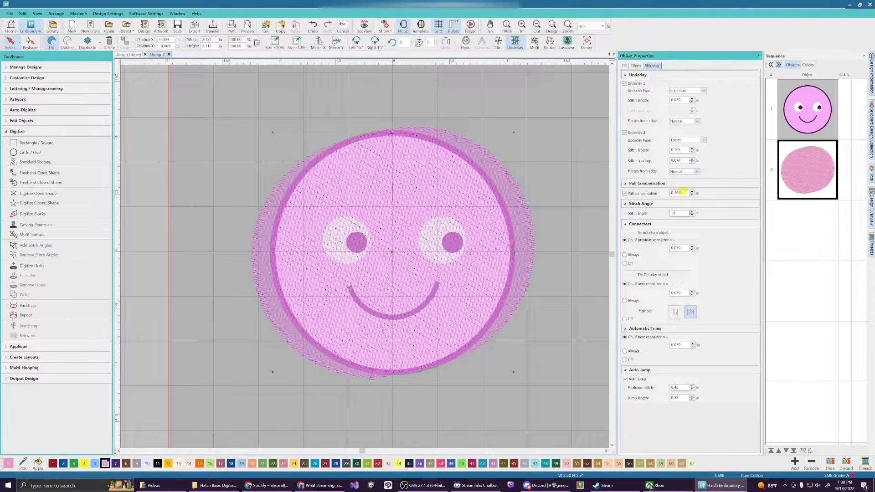
drag(686, 192, 676, 193)
text(0.001)
key(Return)
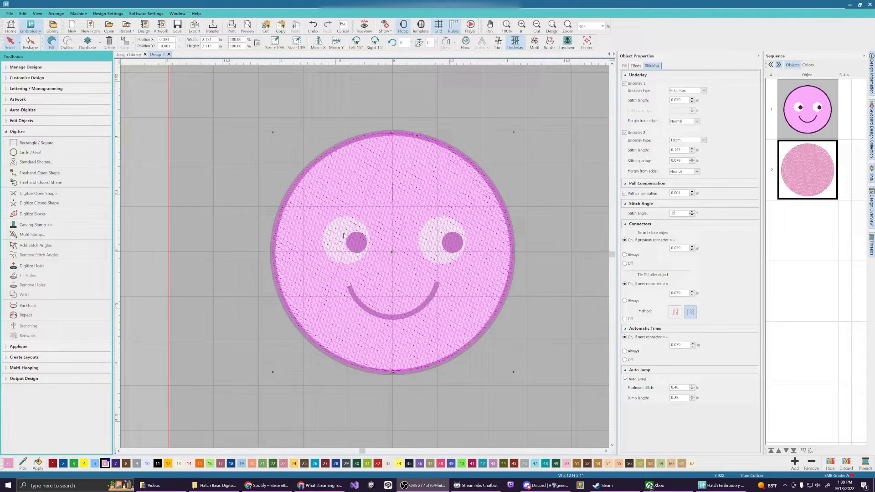
Draw a Circle / Oval fill over the left eye from its centre to its edge
click(27, 153)
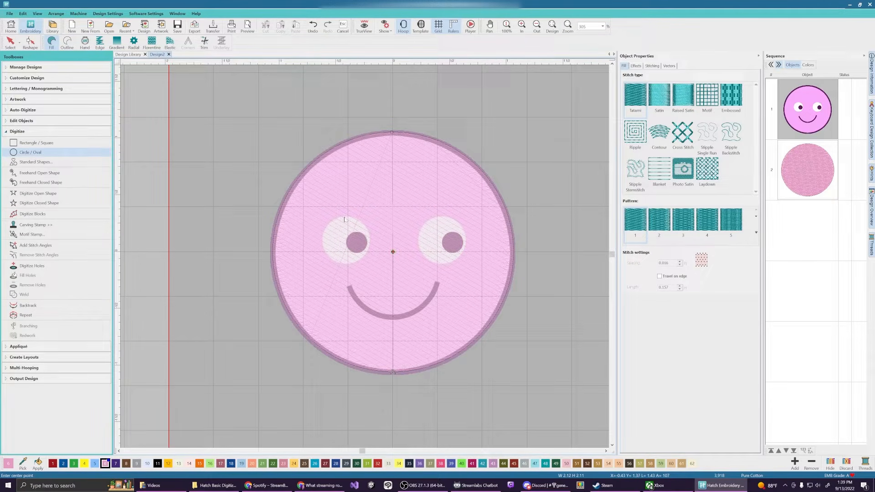
click(345, 243)
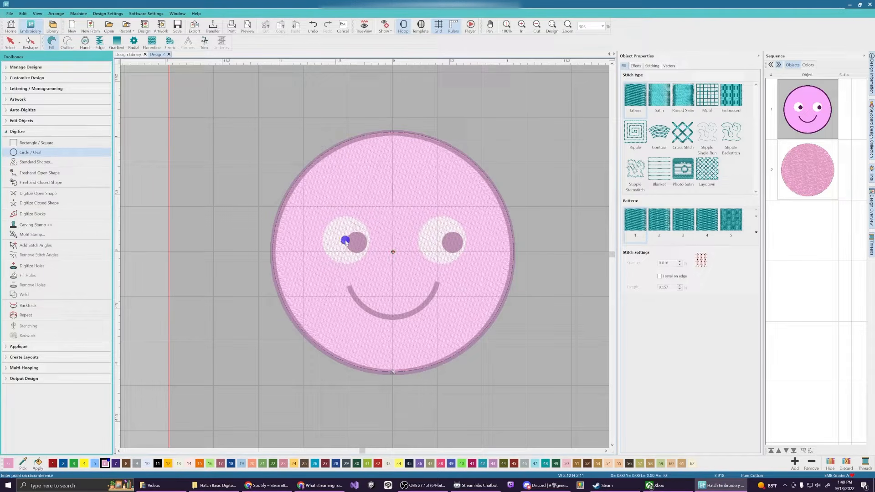
click(362, 224)
key(Return)
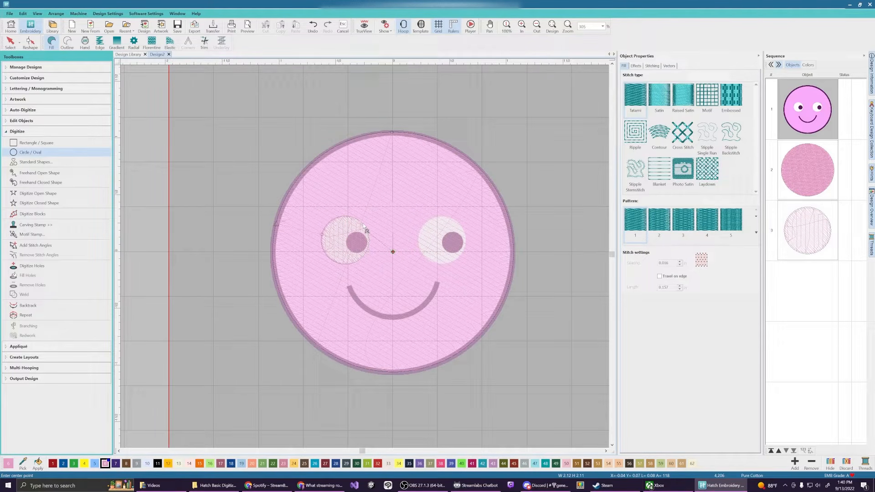
Draw a second, misplaced circle fill, then undo it with Ctrl+Z
click(232, 141)
click(264, 145)
key(Return)
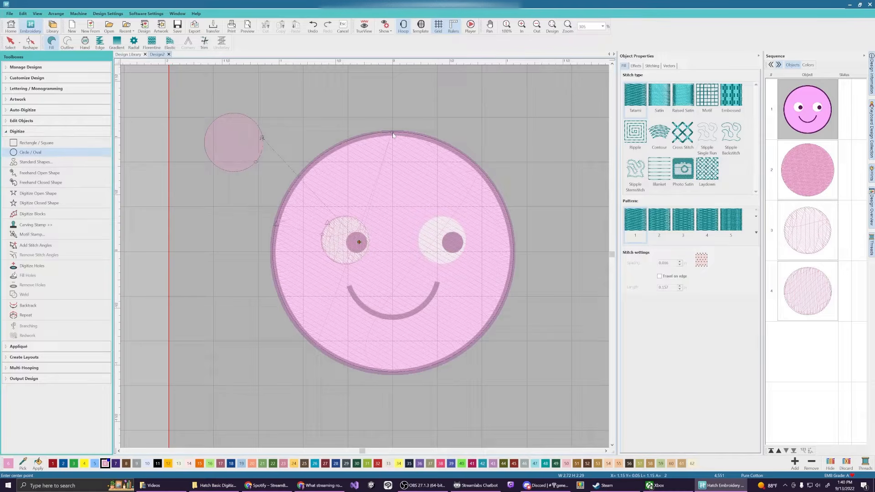
key(ctrl+z)
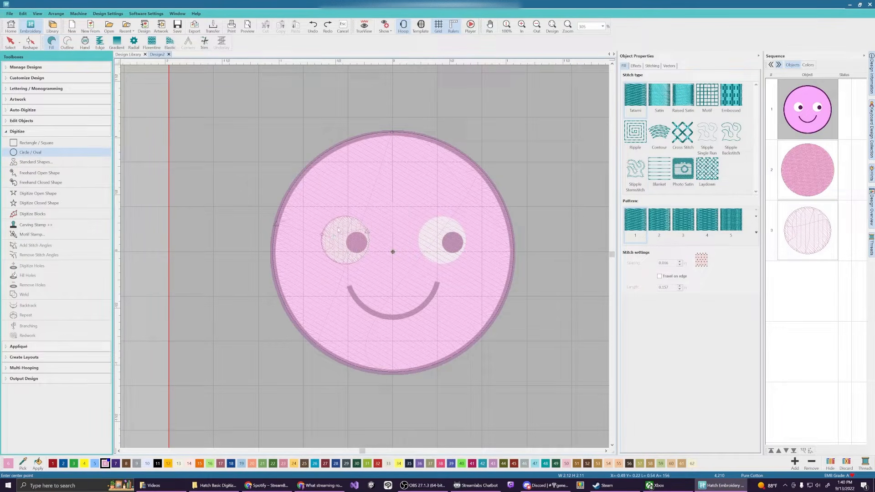
Select the left-eye circle and apply white thread 0015 found by searching 'white'
click(807, 242)
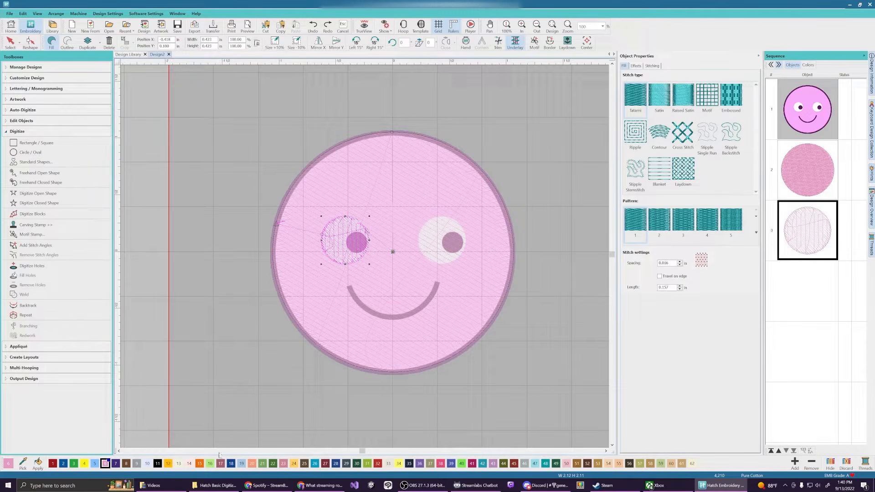
click(147, 463)
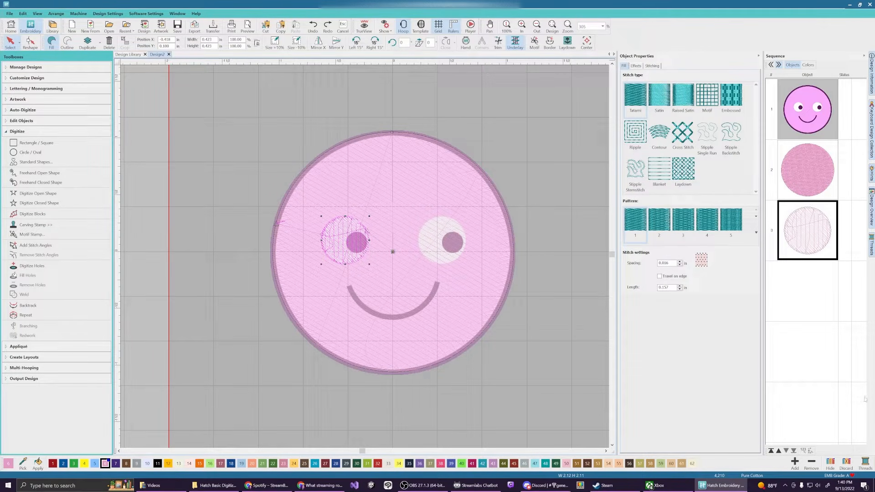
click(864, 462)
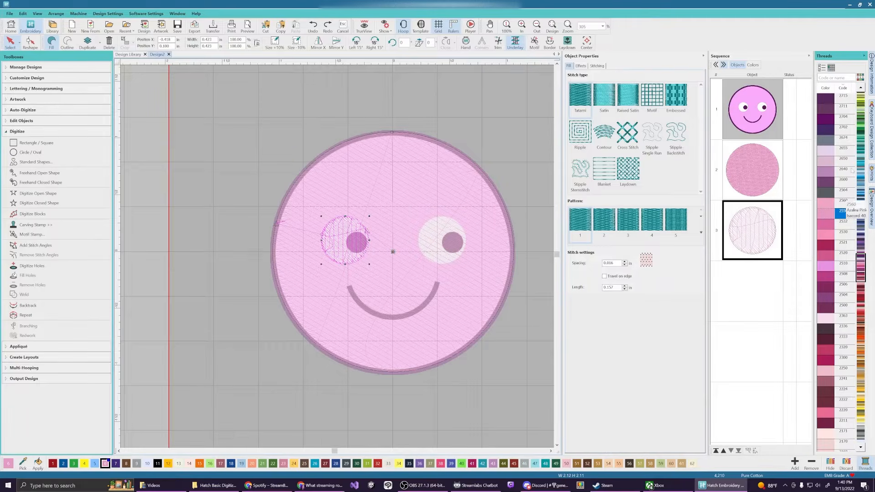
click(843, 78)
text(white)
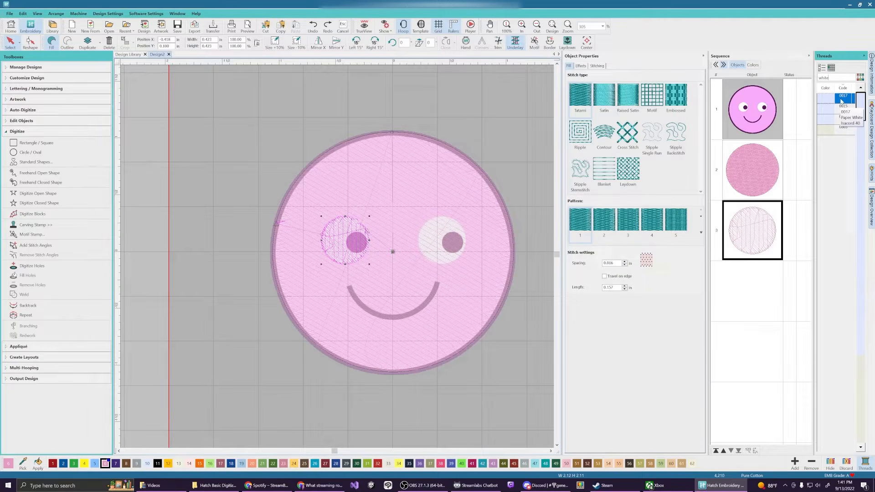
click(842, 107)
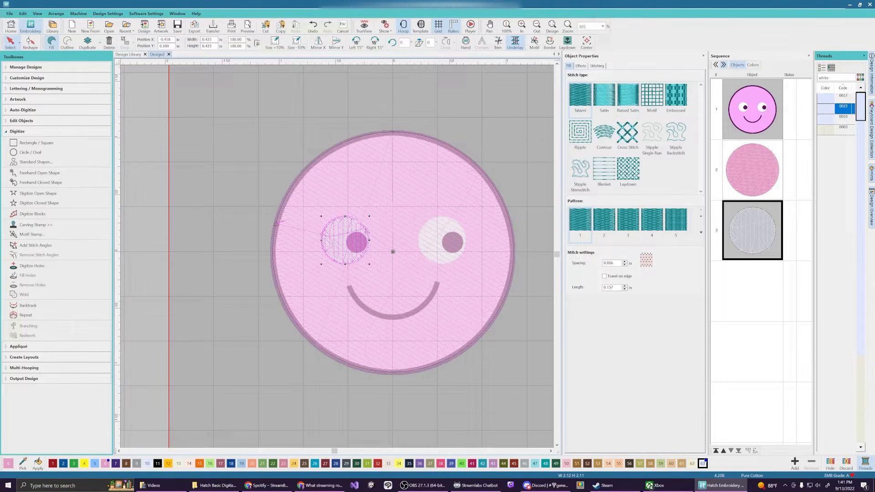
Close the thread list, then copy and paste the white eye circle in the Sequence panel
click(760, 237)
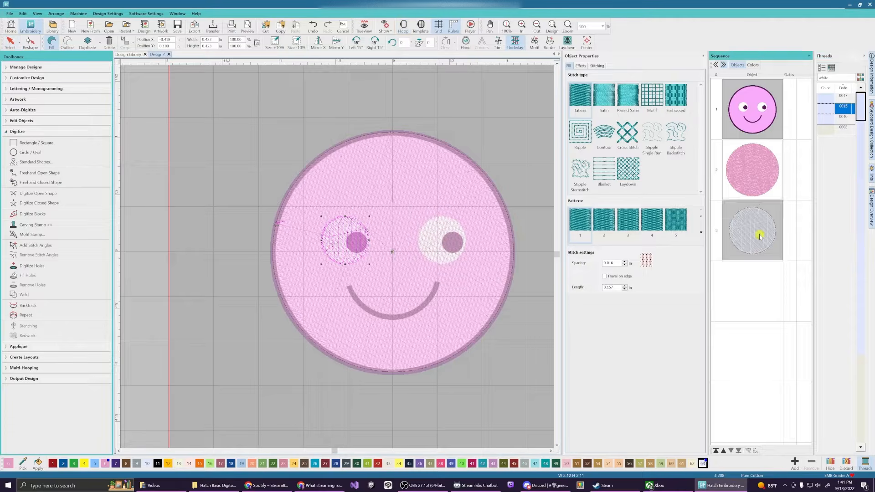
click(863, 55)
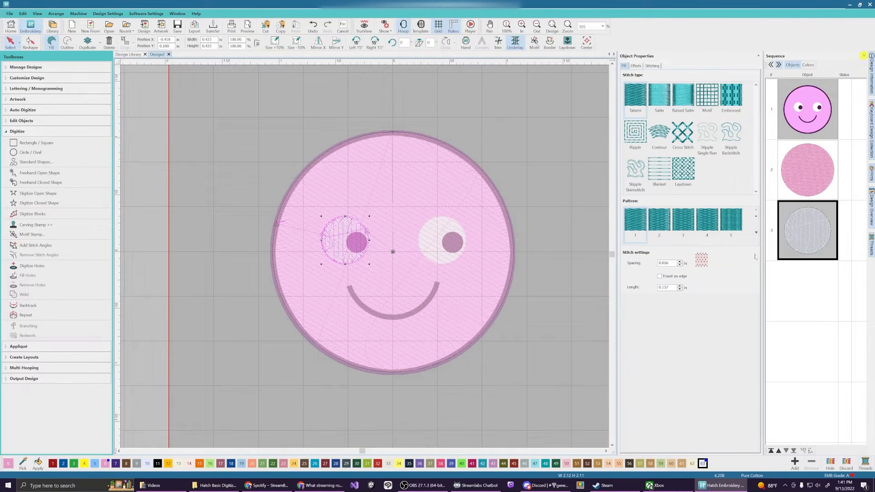
right_click(798, 231)
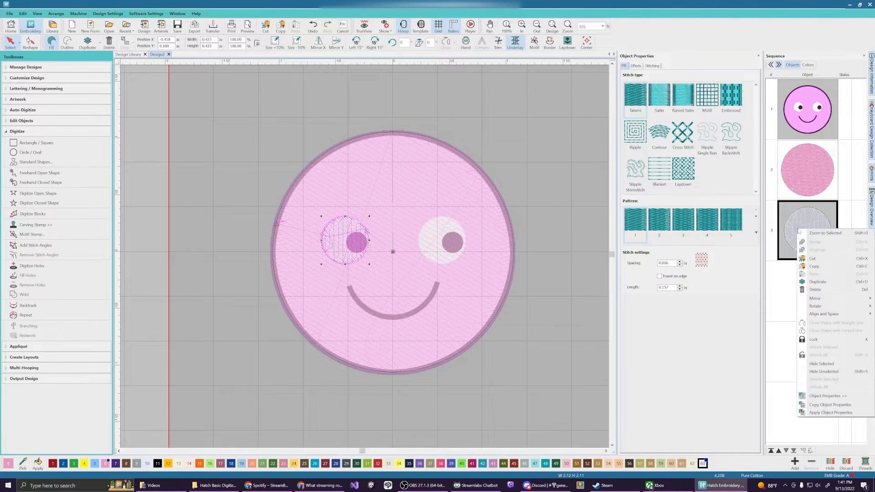
click(815, 267)
right_click(798, 287)
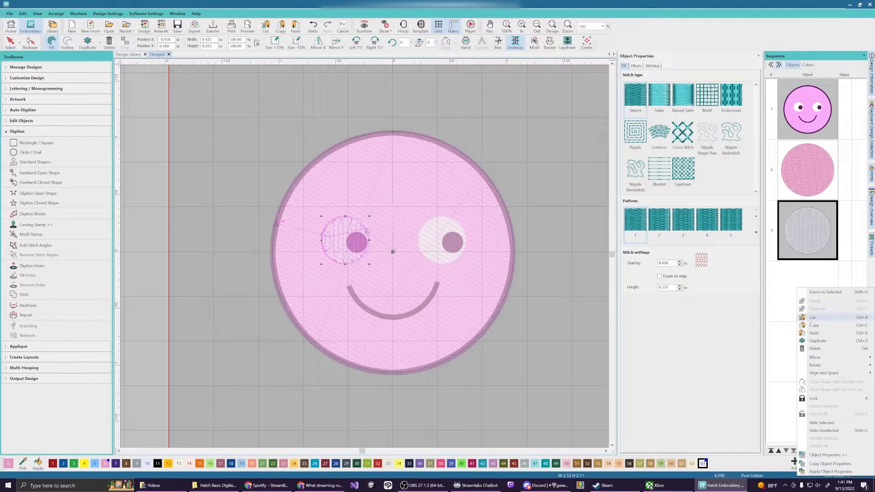
click(815, 334)
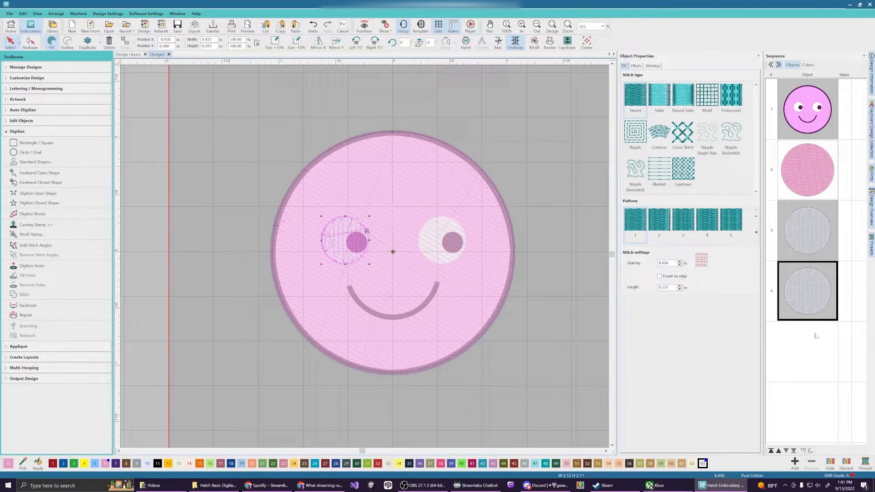
Drag the copied circle onto the right eye and set its Position Y to 0.100, matching the left eye
drag(348, 242, 444, 241)
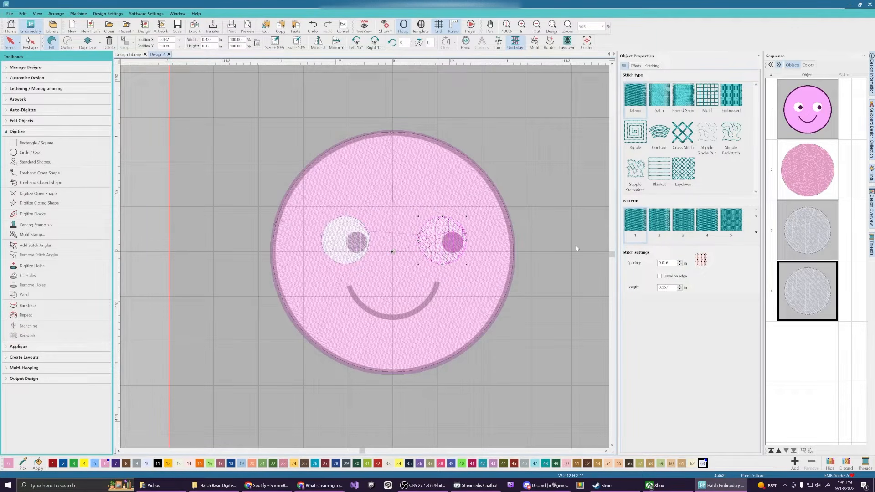
click(809, 249)
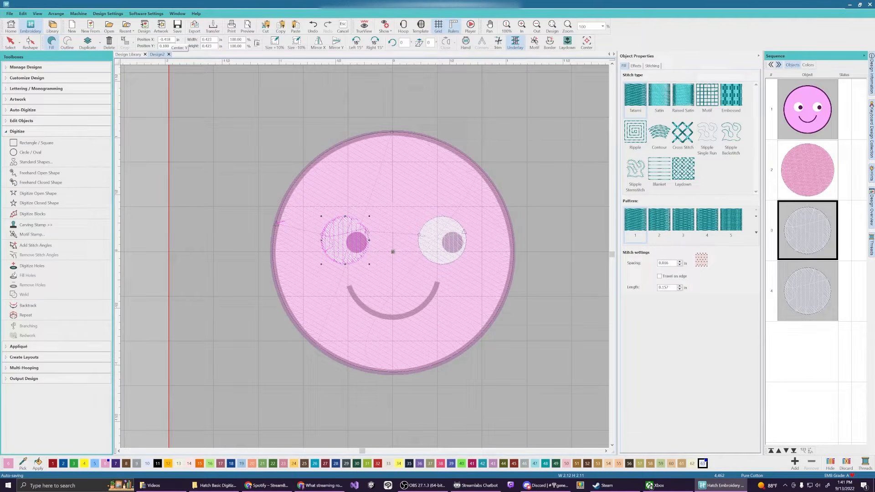
click(164, 46)
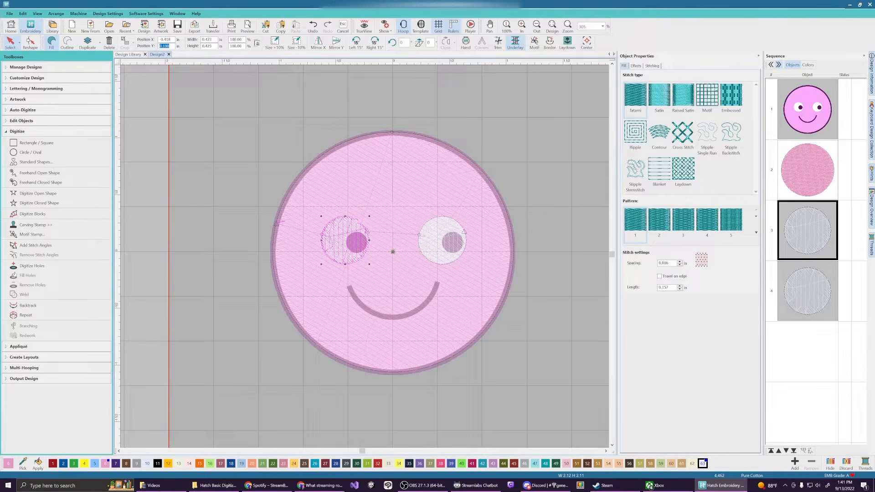
click(811, 280)
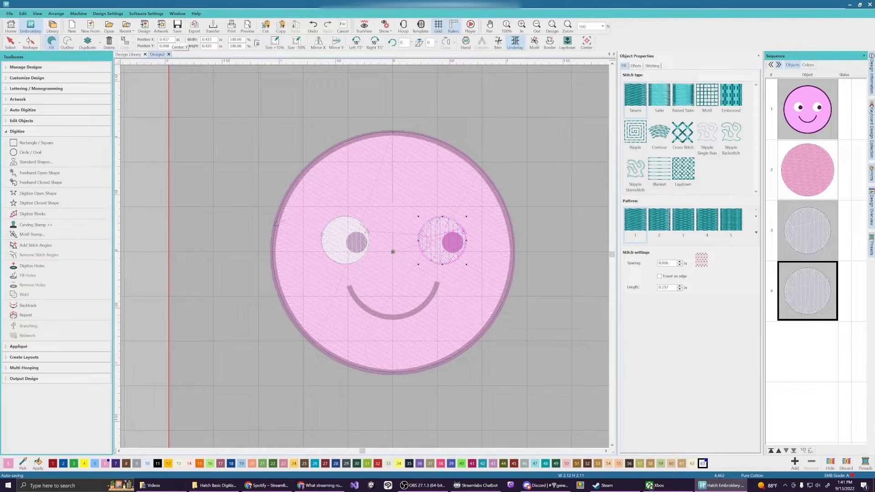
click(155, 46)
text(0.100)
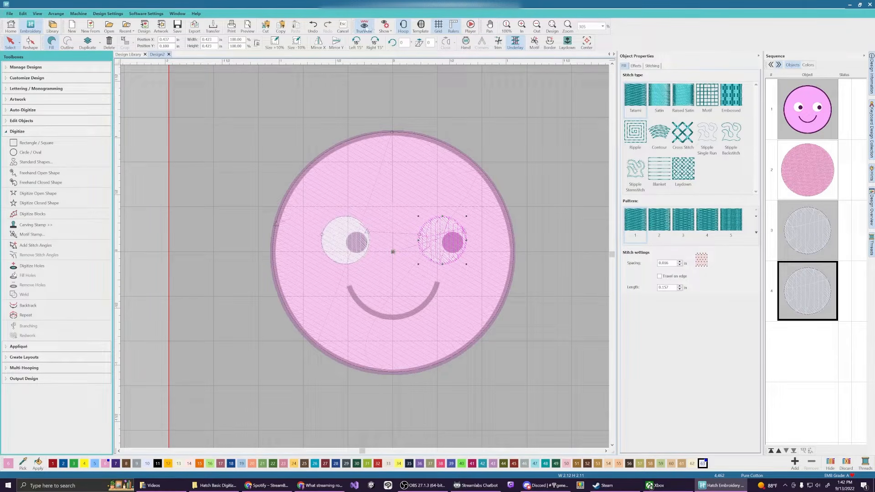
click(364, 26)
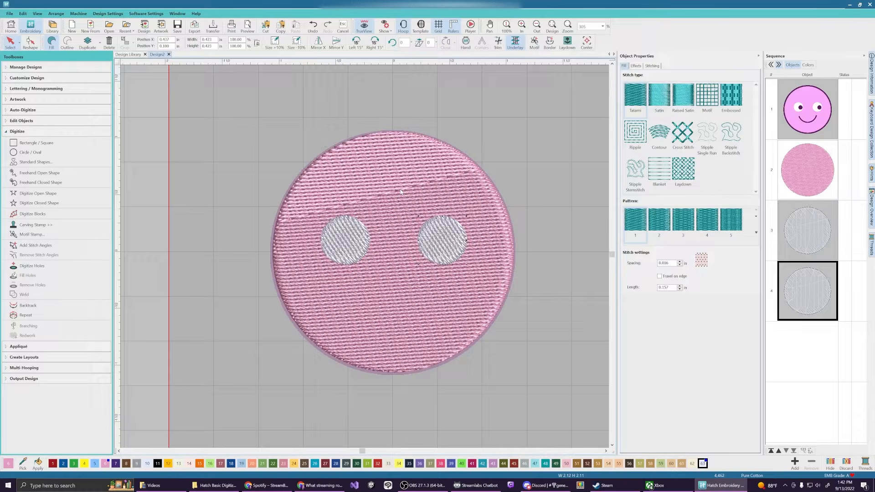
click(364, 28)
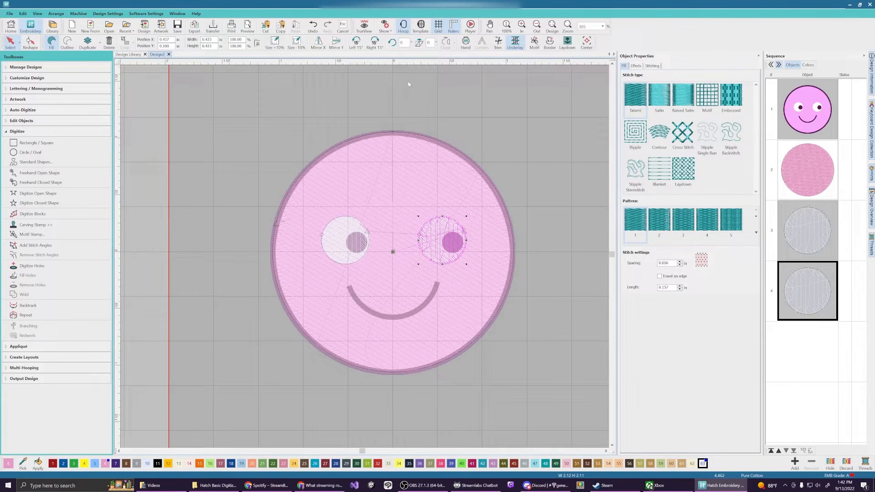
Deselect the right eye circle and make thread colour 7 current
click(802, 351)
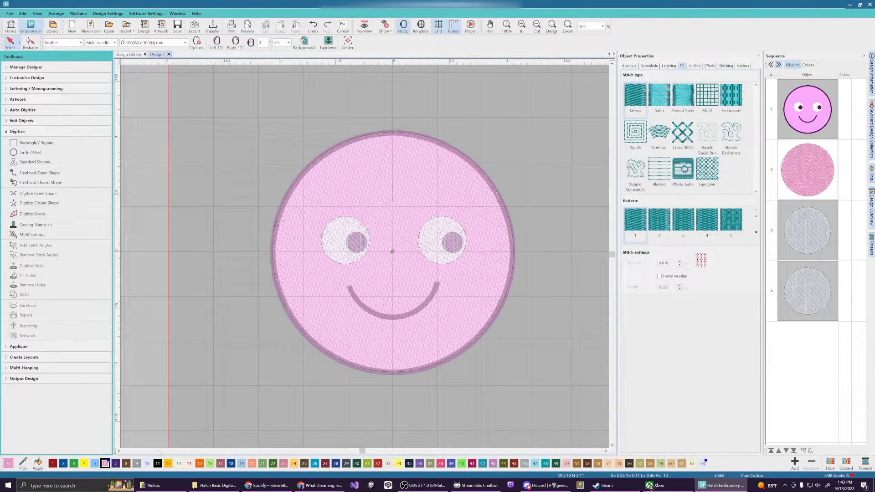
click(116, 463)
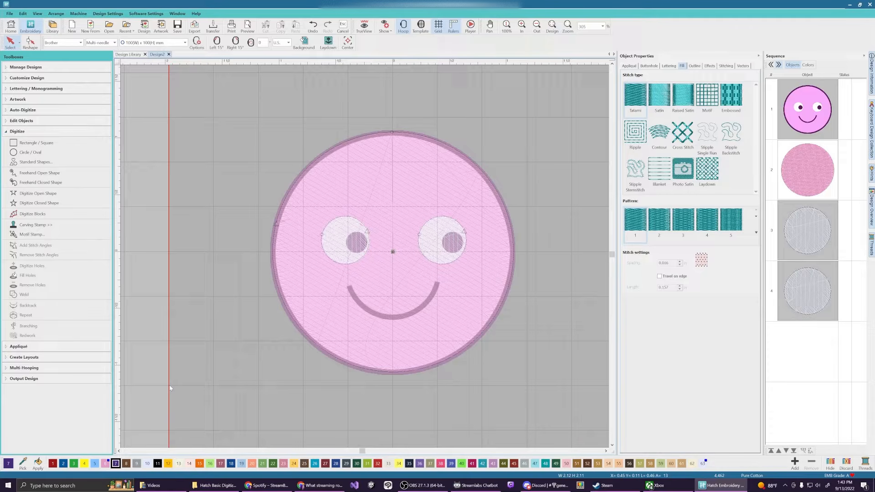
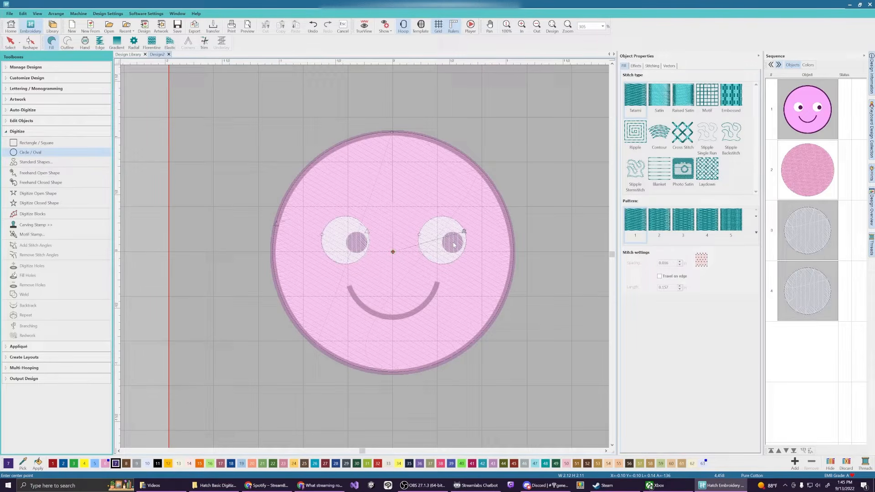
Draw a filled circle over the right eye's pupil and select it as object 5
click(453, 244)
click(461, 238)
key(Return)
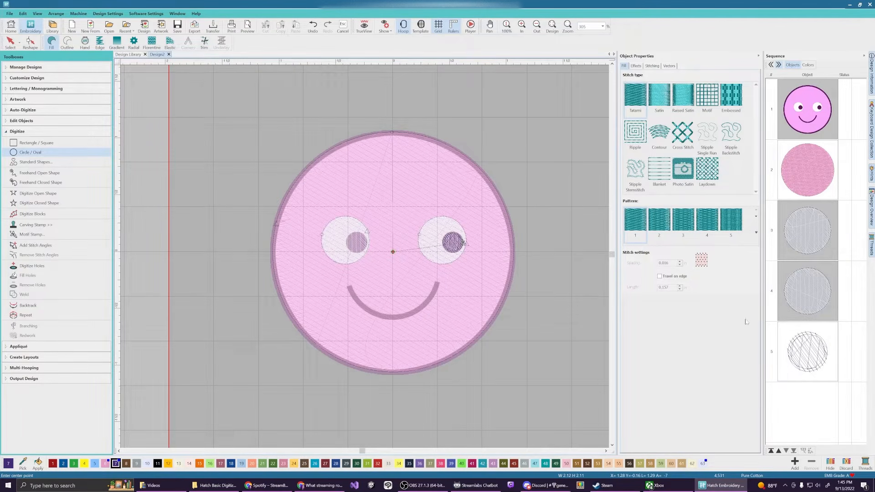
click(799, 339)
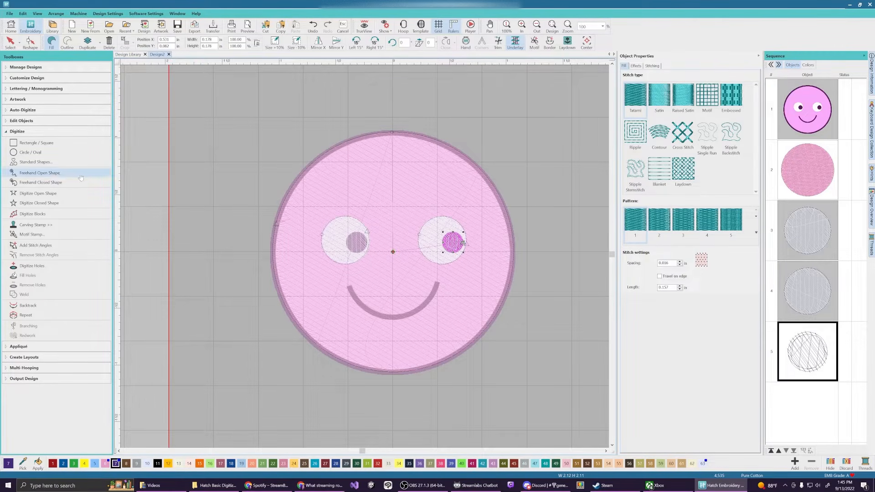
click(45, 195)
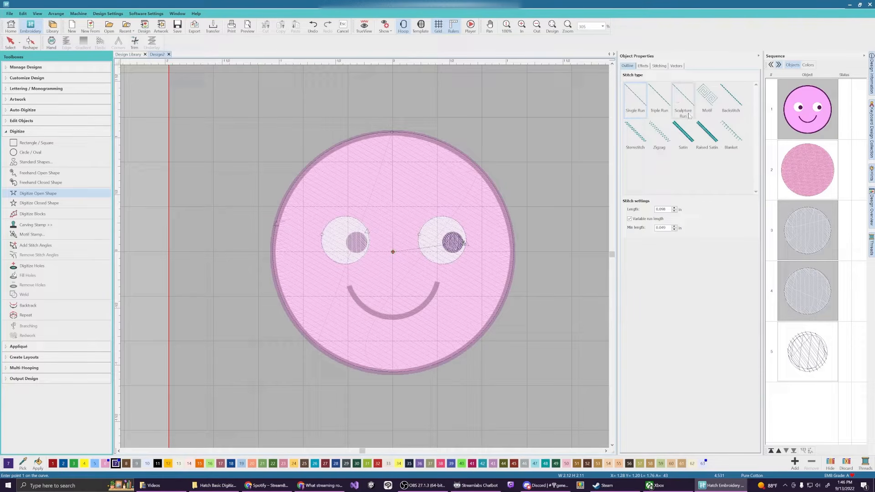
Trace a three-point satin smile curve below the eyes, from right end to left end
click(685, 140)
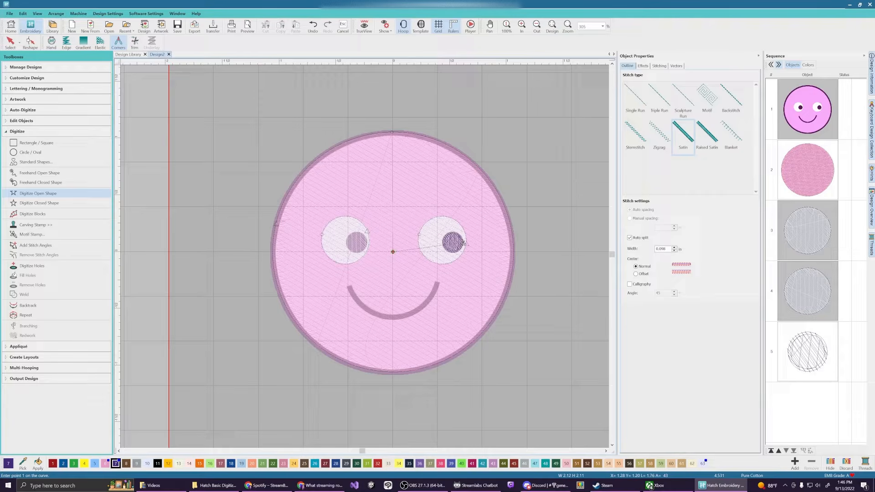
click(438, 285)
click(394, 319)
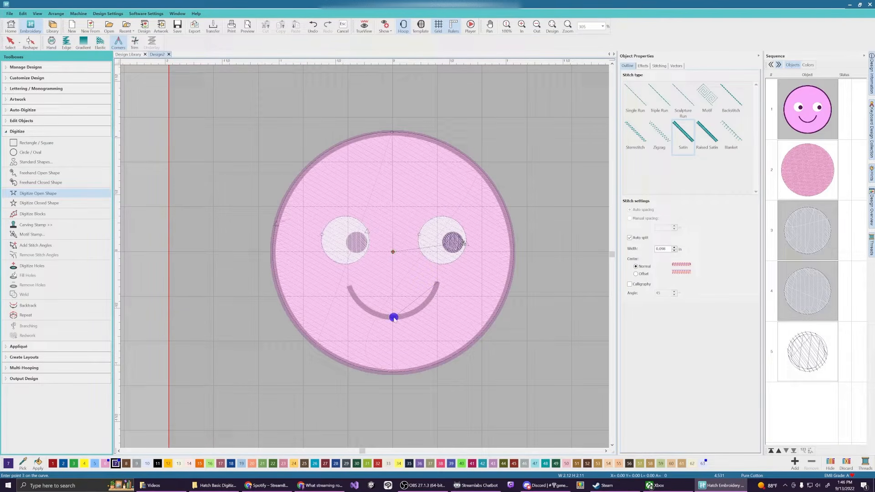
click(350, 288)
key(Return)
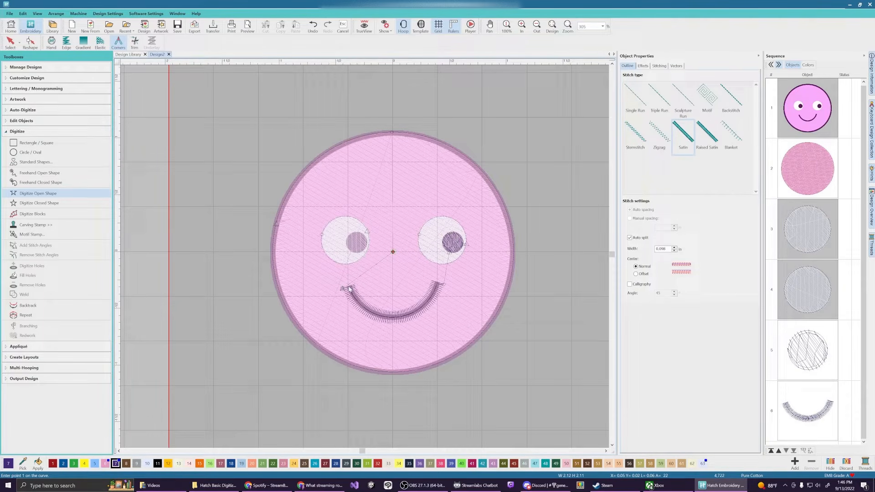
click(10, 41)
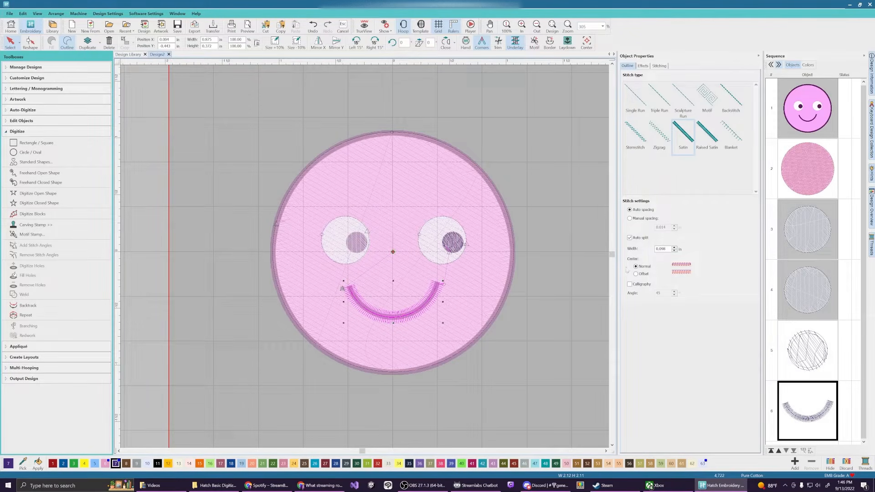
Set the smile's satin width to 0.075 in
click(674, 251)
click(674, 250)
text(75)
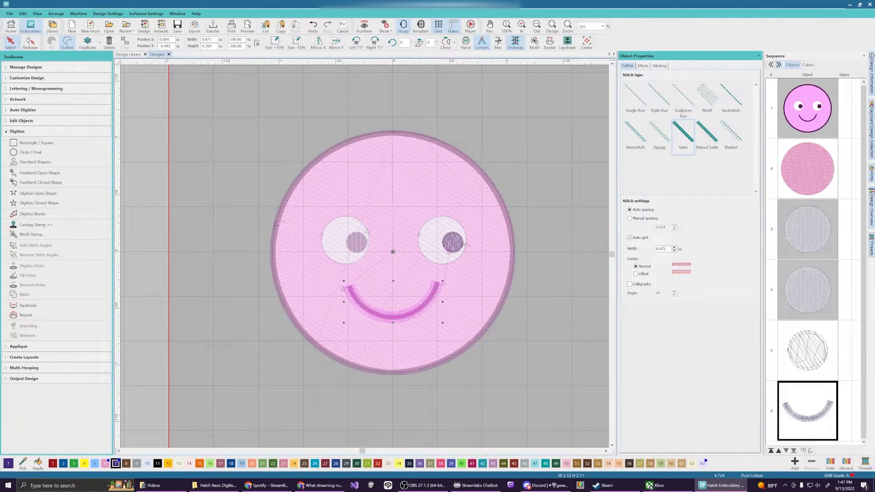
key(Return)
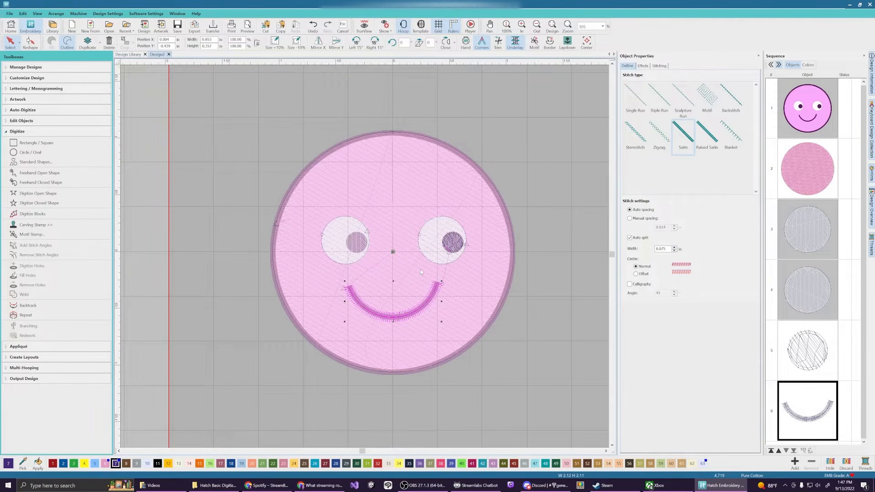
Toggle TrueView on and off to check the stitched result
scroll(460, 273, up, 3)
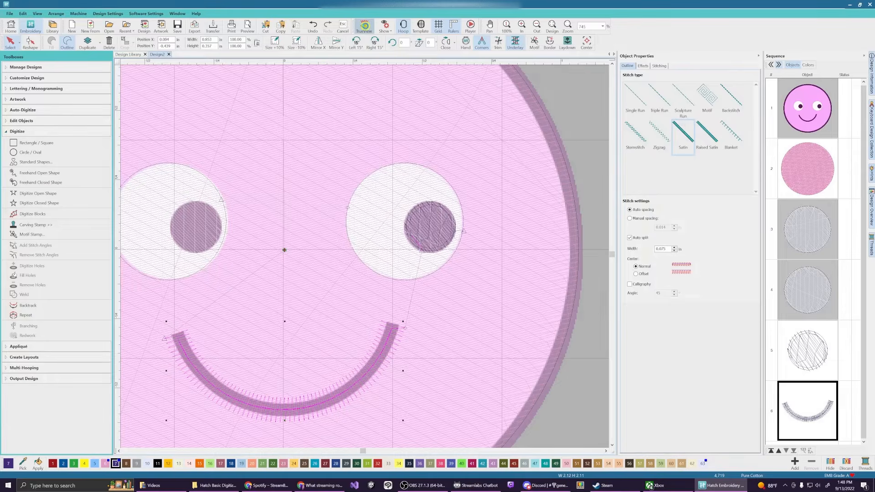
click(364, 28)
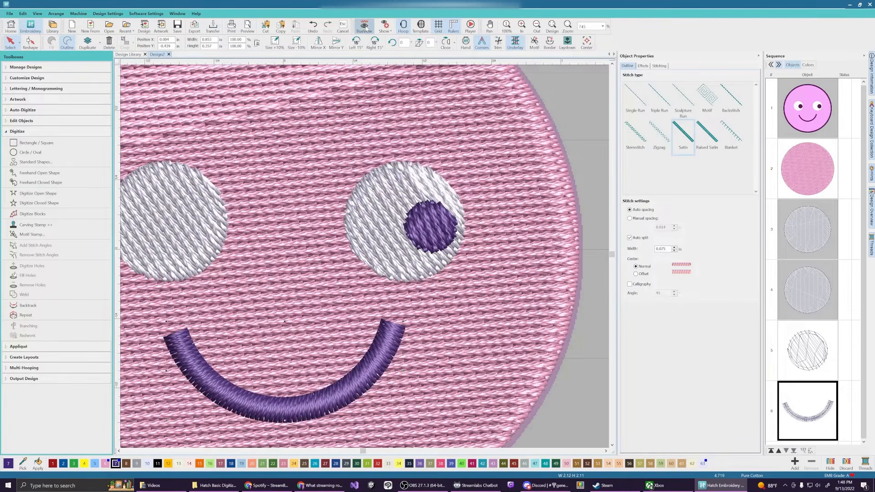
scroll(375, 259, down, 5)
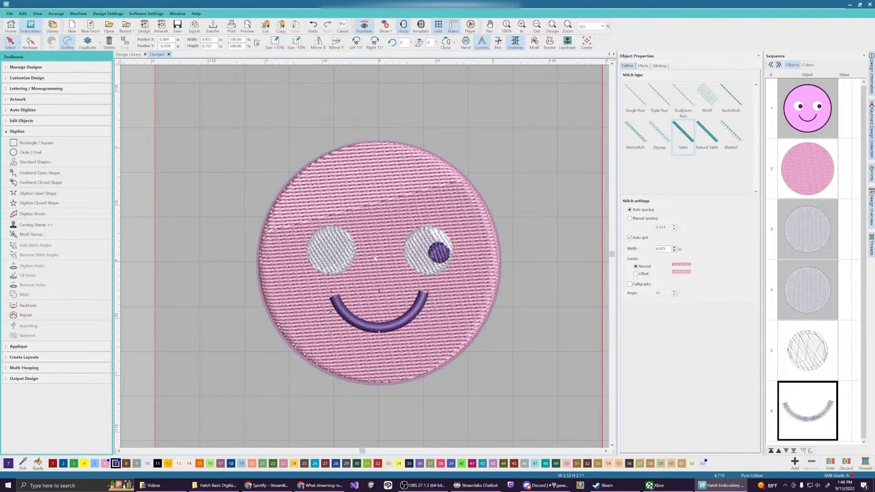
scroll(375, 259, up, 3)
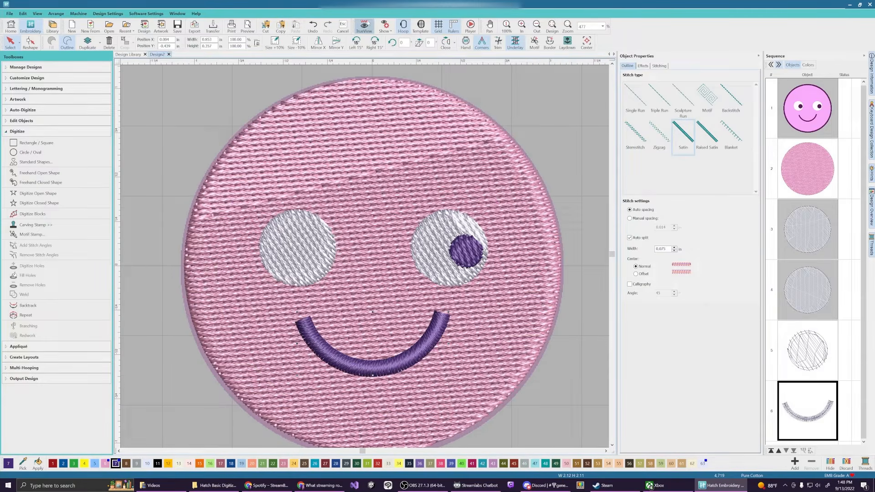
click(364, 25)
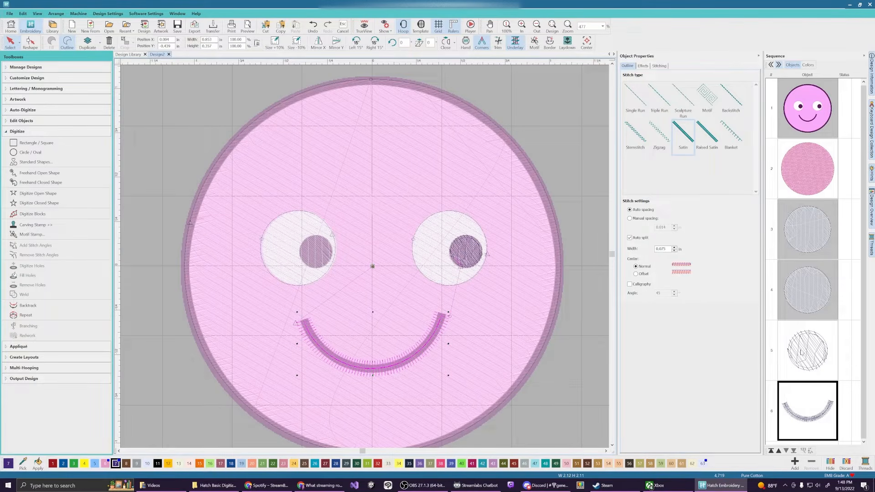
Copy and paste the right pupil circle, keeping the smile before it in stitch order
click(801, 352)
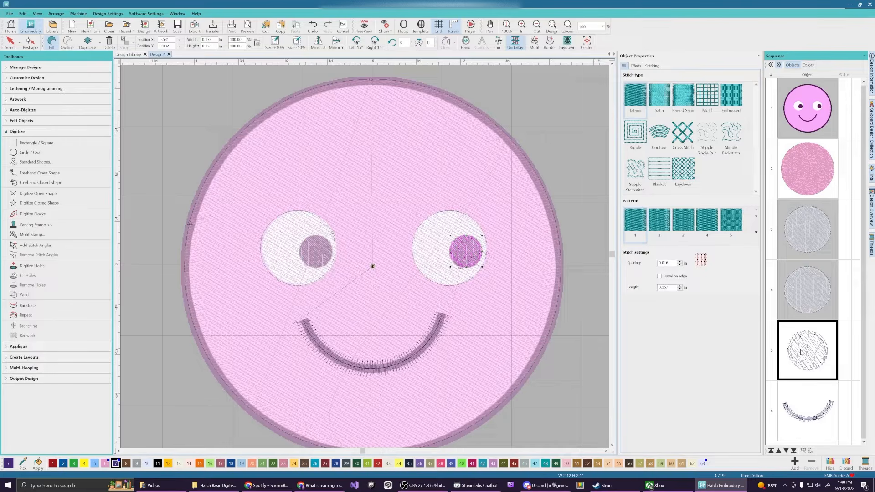
right_click(800, 351)
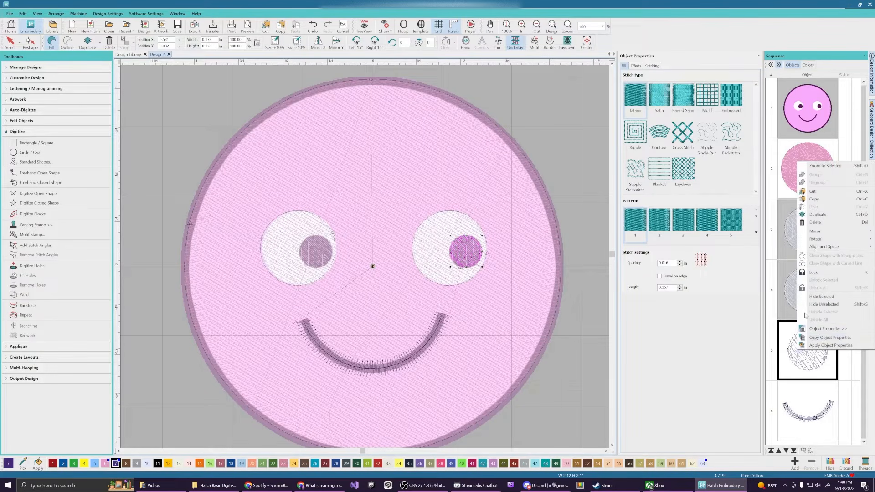
click(818, 199)
right_click(802, 367)
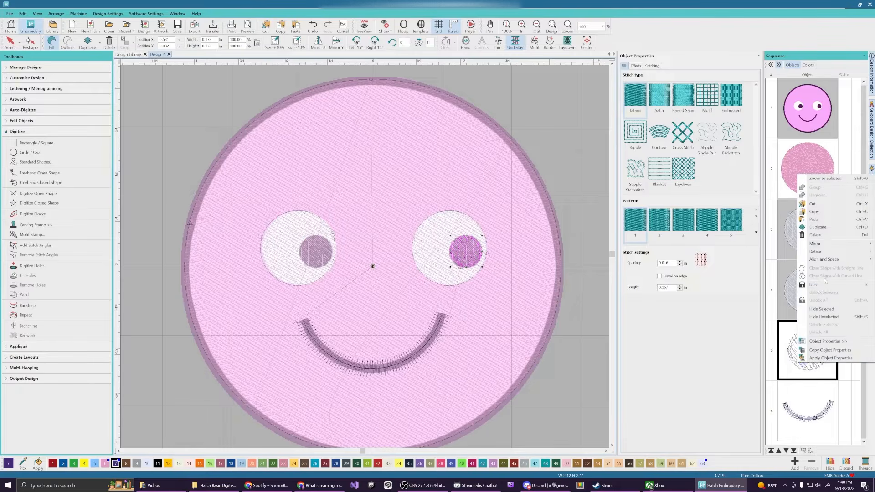
click(815, 220)
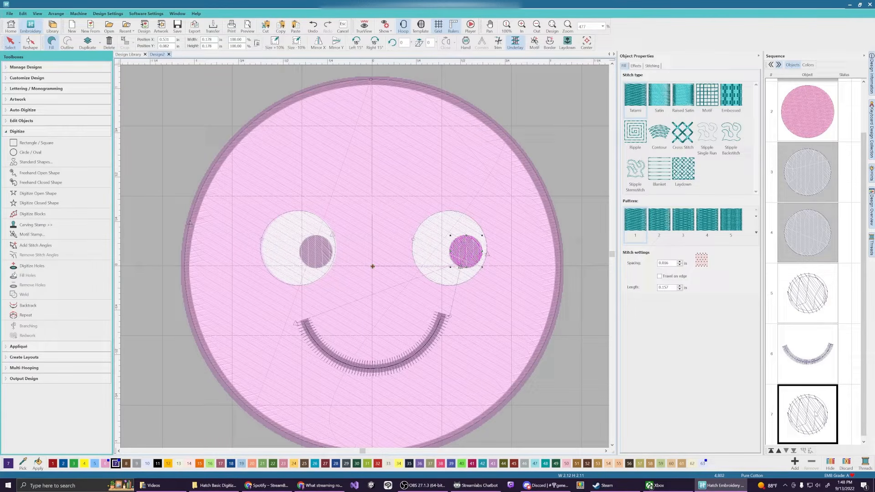
drag(805, 425, 801, 339)
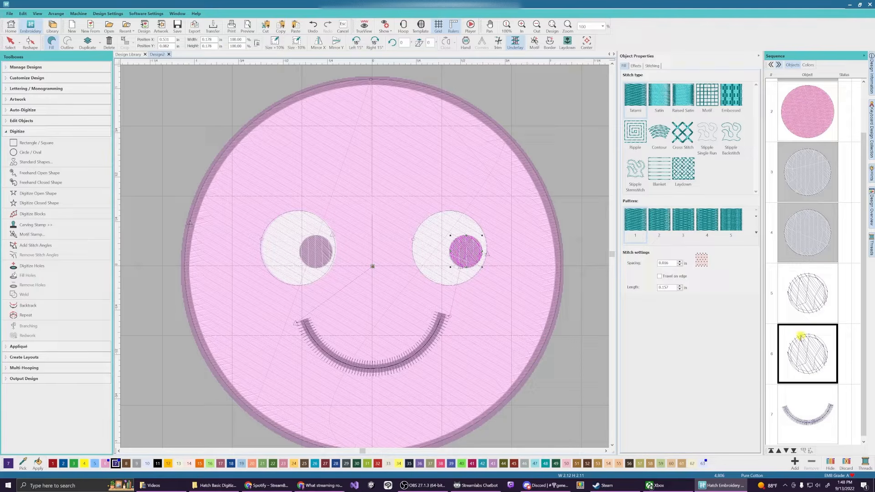
drag(807, 435, 802, 352)
click(811, 420)
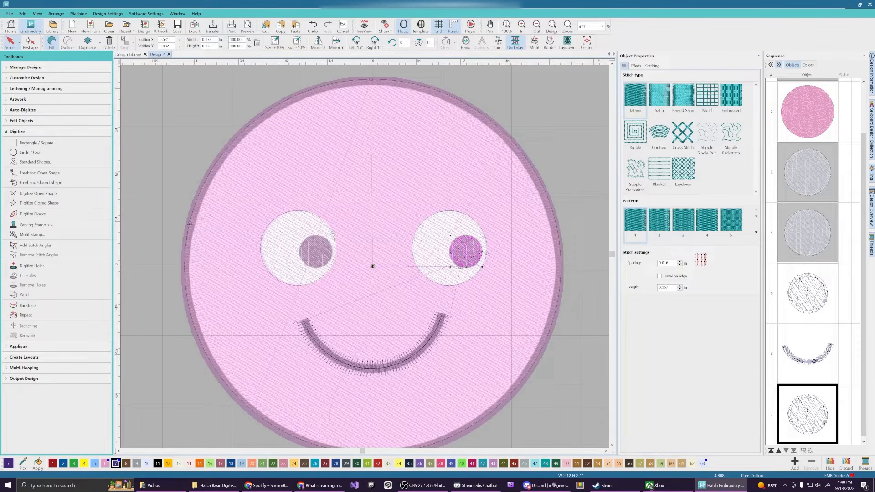
Move the copied pupil into the left eye and set its Position Y to 0.082
drag(467, 256, 315, 253)
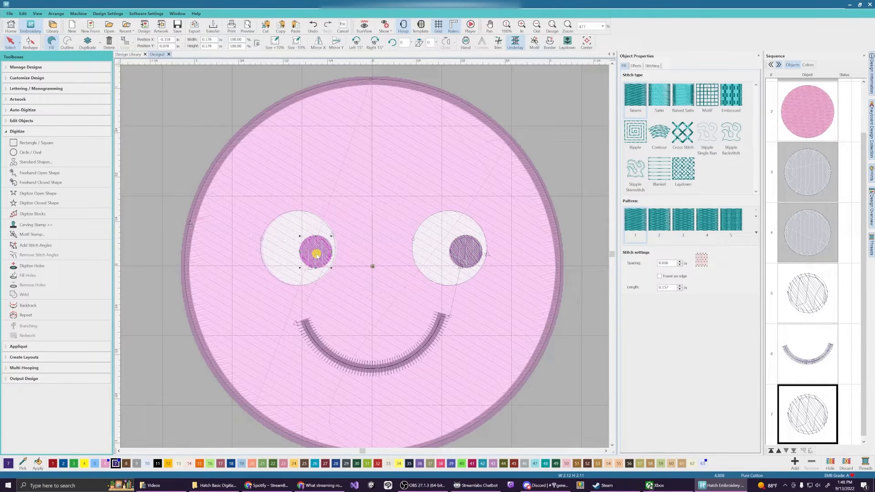
click(800, 299)
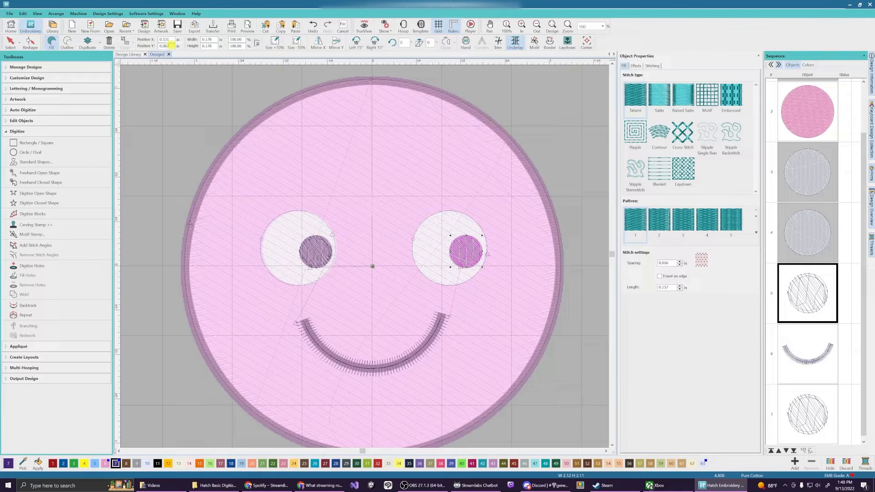
drag(171, 46, 147, 46)
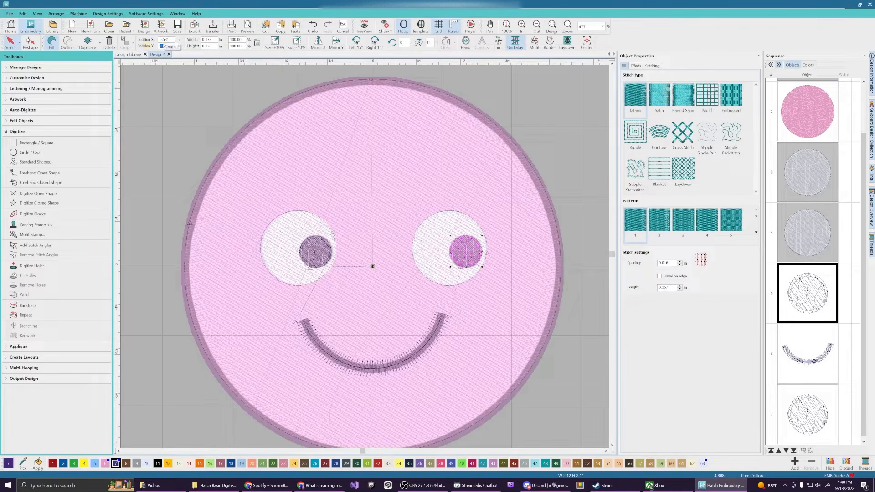
click(812, 395)
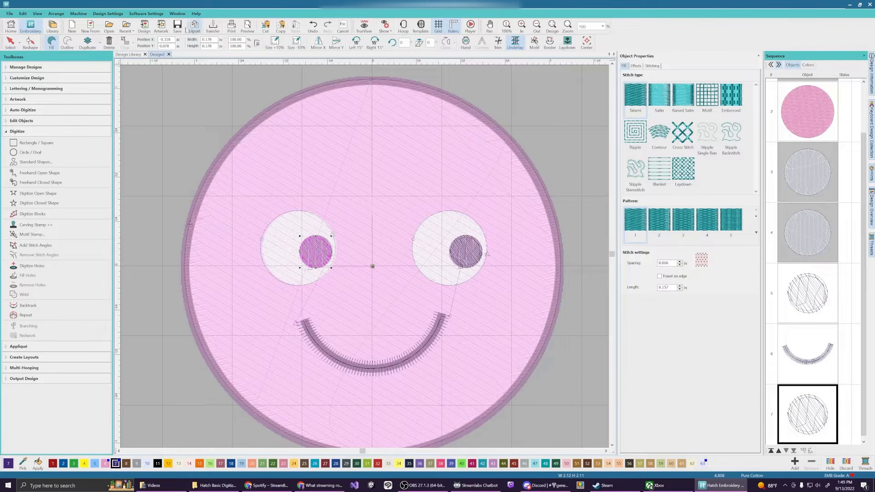
drag(171, 46, 134, 44)
text(0.082)
key(Return)
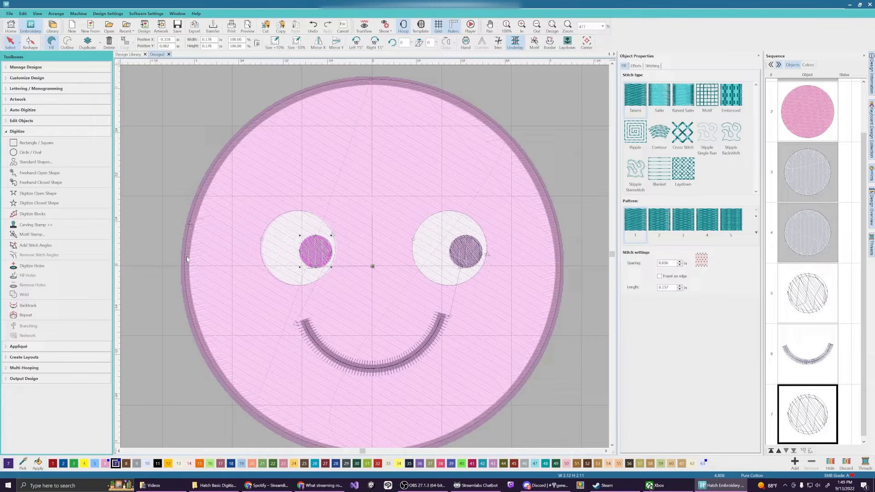
Digitize a four-point closed satin outline around the face's left, bottom, right and top edges
scroll(365, 265, down, 1)
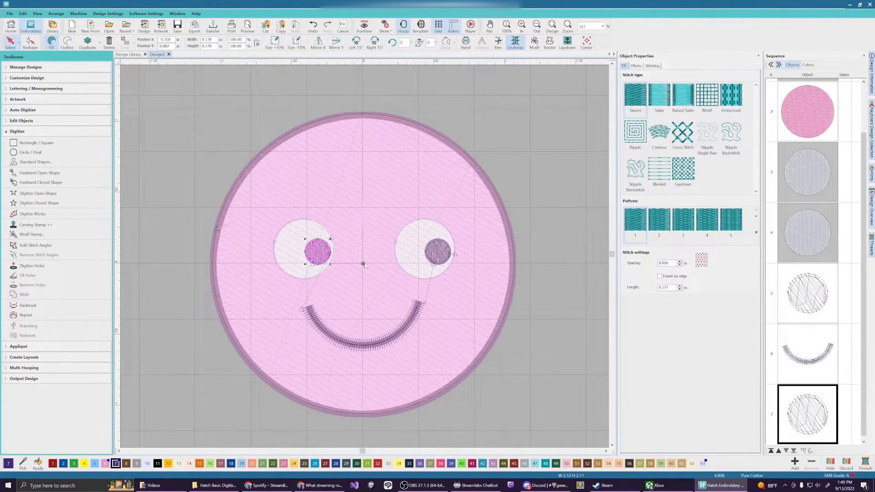
click(42, 204)
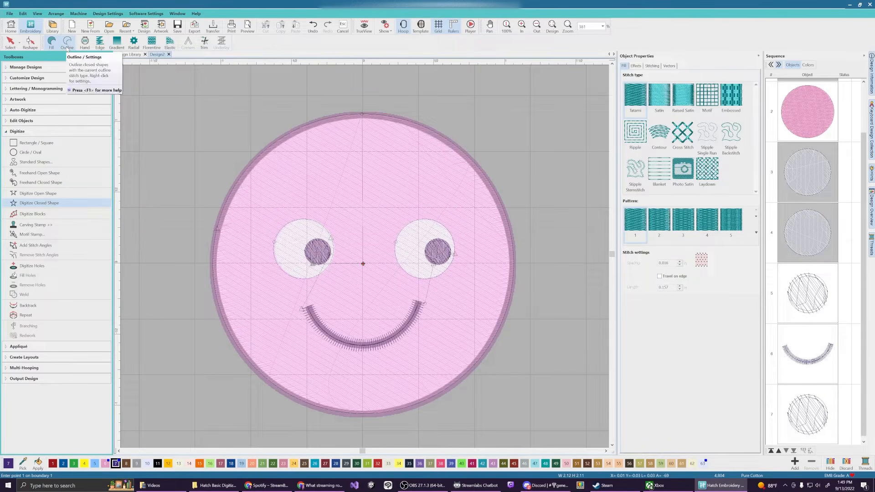
click(66, 43)
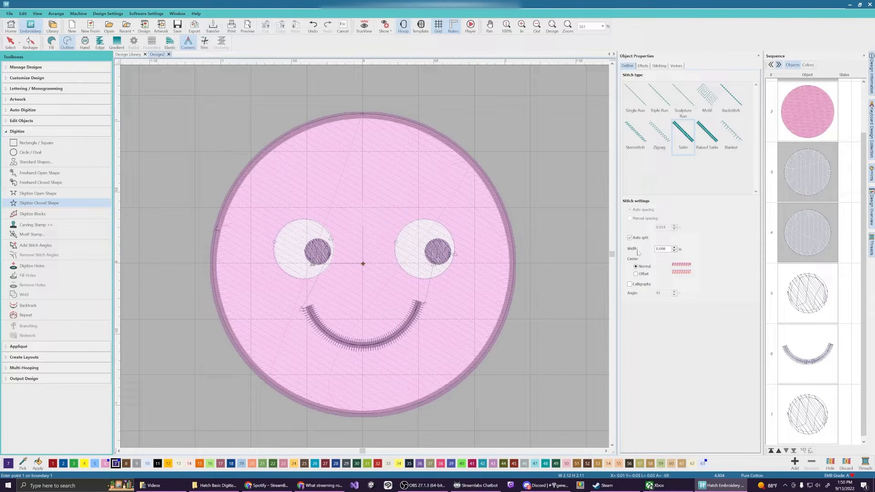
click(213, 264)
click(363, 415)
click(514, 264)
click(362, 115)
key(Return)
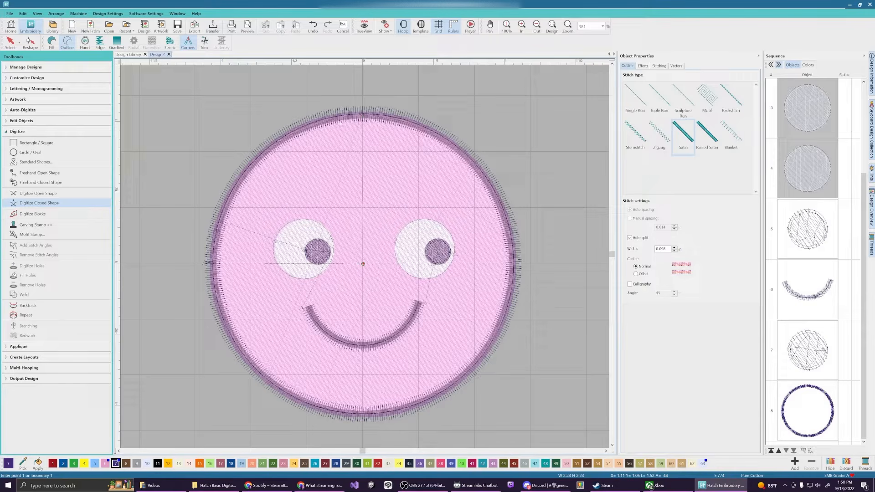
Turn on the TrueView realistic stitch preview
click(363, 28)
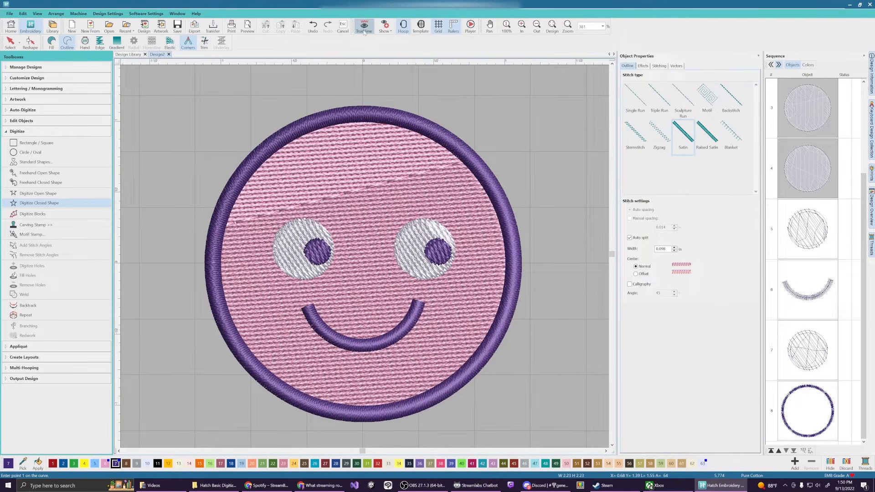
scroll(354, 254, down, 3)
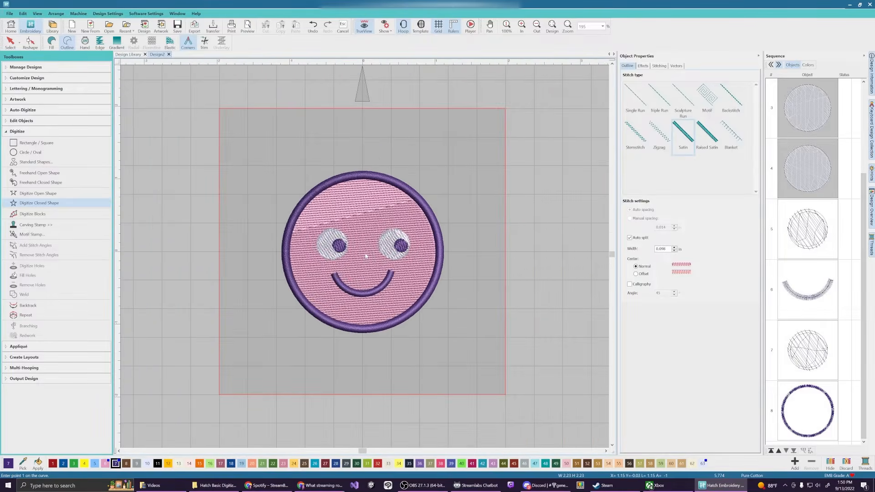
scroll(366, 257, up, 2)
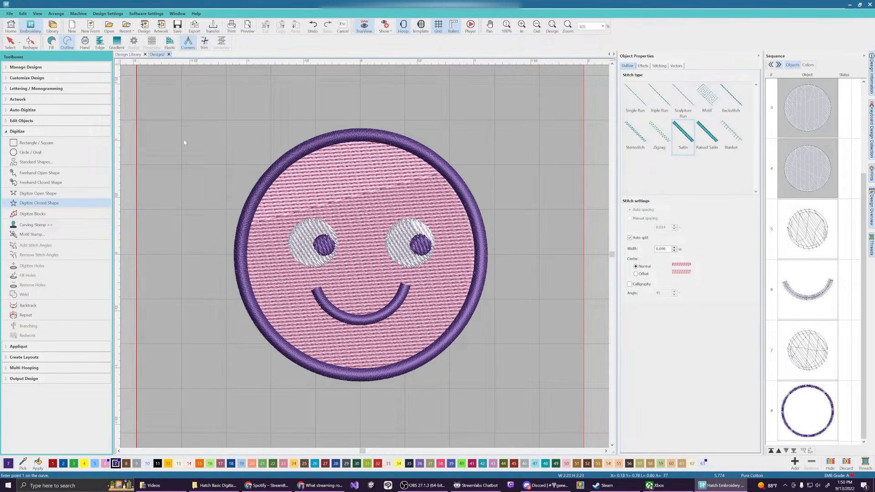
click(10, 44)
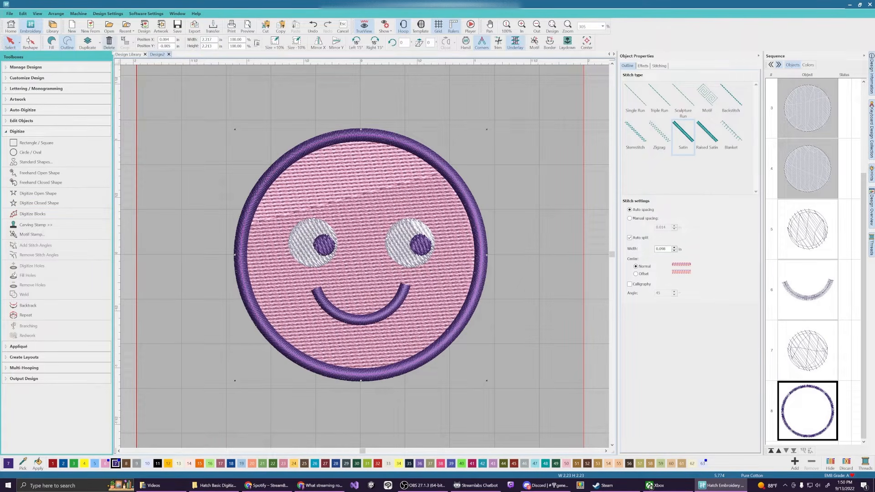
Change both the right and left pupils' fill from tatami to satin stitch
click(421, 246)
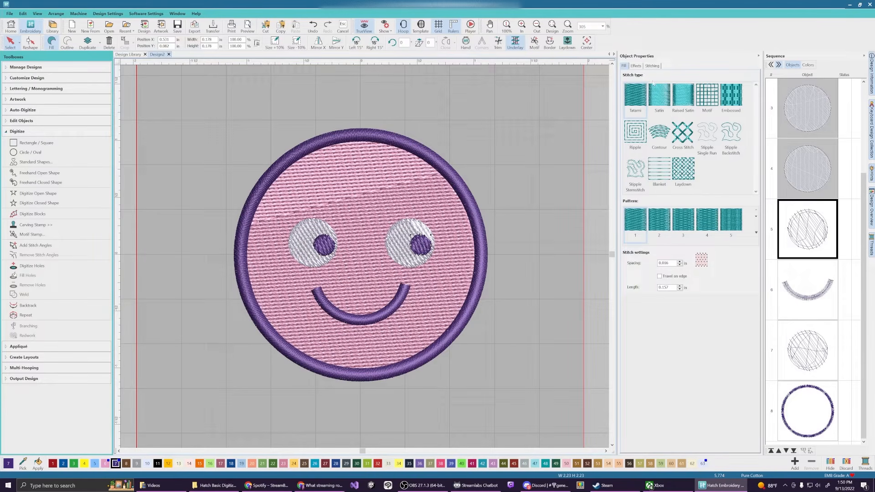
click(661, 101)
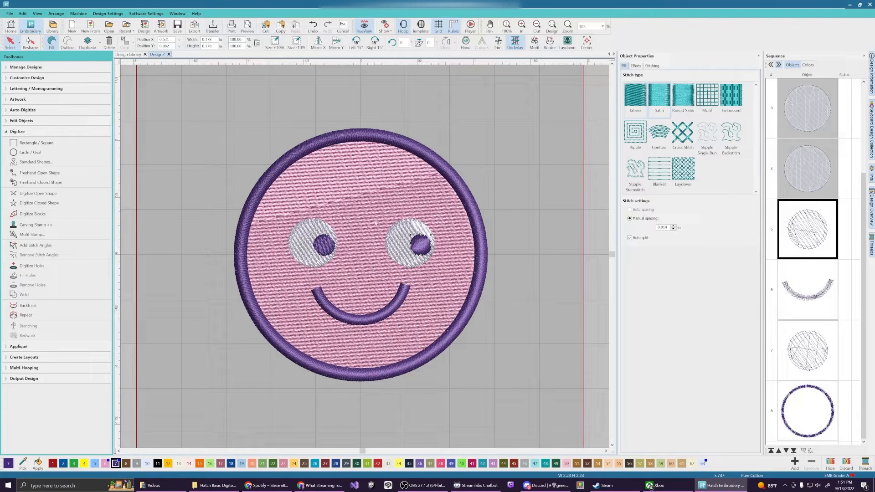
click(329, 250)
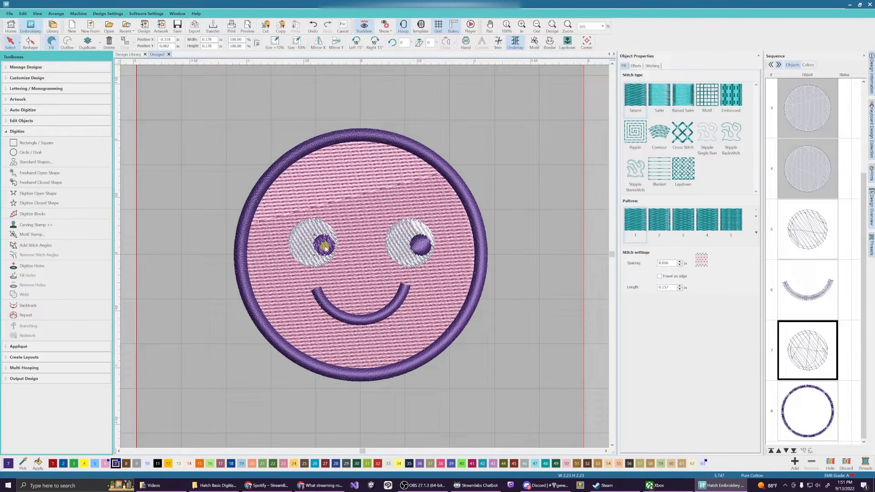
click(664, 100)
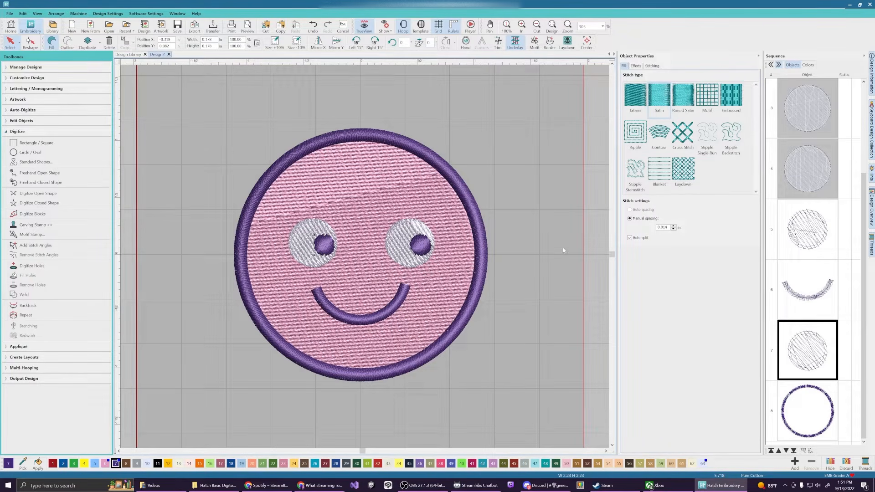
click(539, 256)
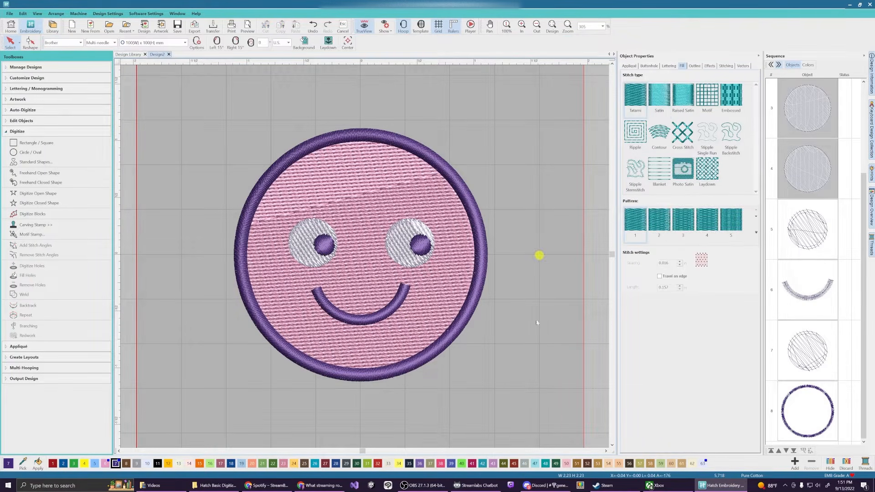
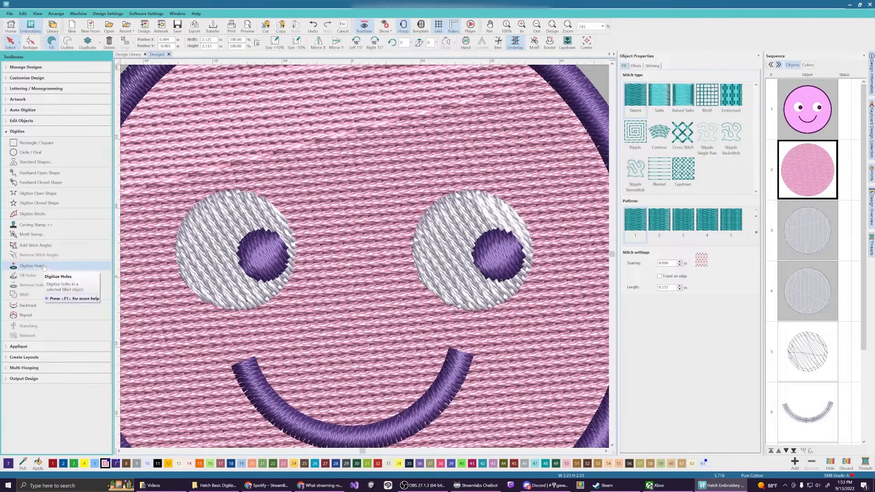
Start the Digitize Holes tool on the selected pink face fill
click(44, 267)
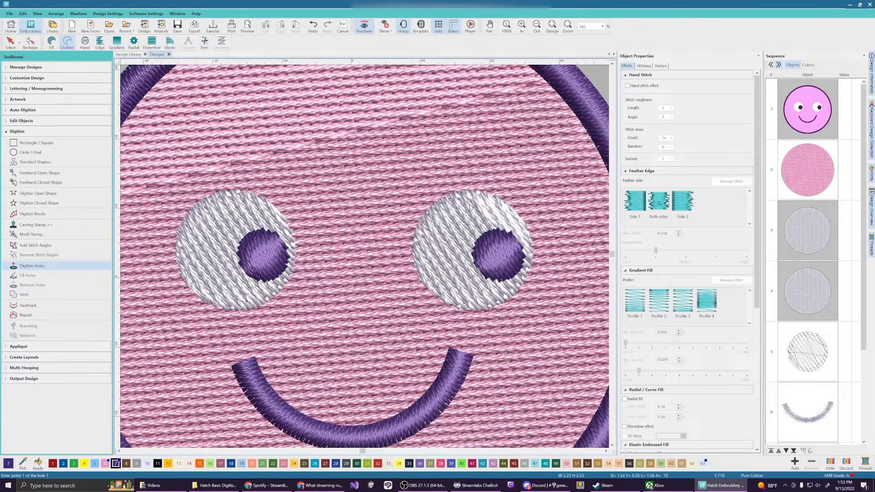
Cut a rounded hole around the right eye in the pink fill, then turn TrueView off
click(470, 206)
click(470, 297)
right_click(520, 254)
key(Return)
key(Escape)
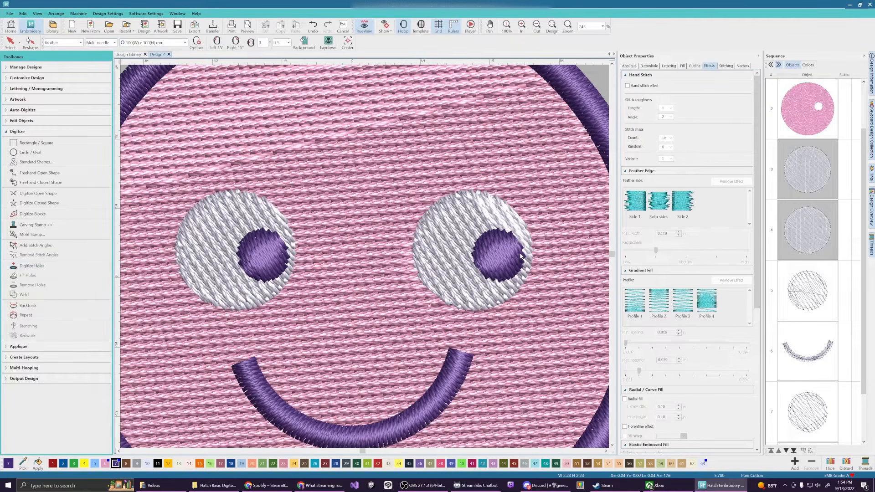
click(364, 28)
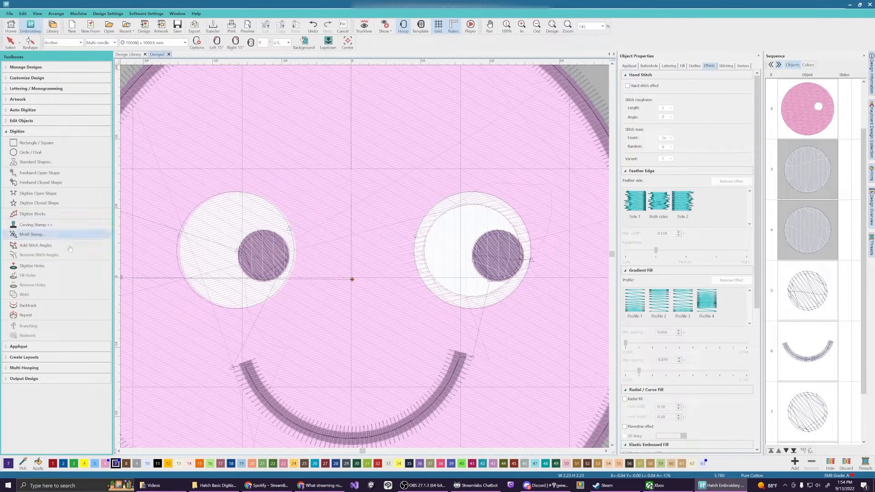
Cut a four-point hole around the left eye in the pink face fill, then turn TrueView back on
click(819, 118)
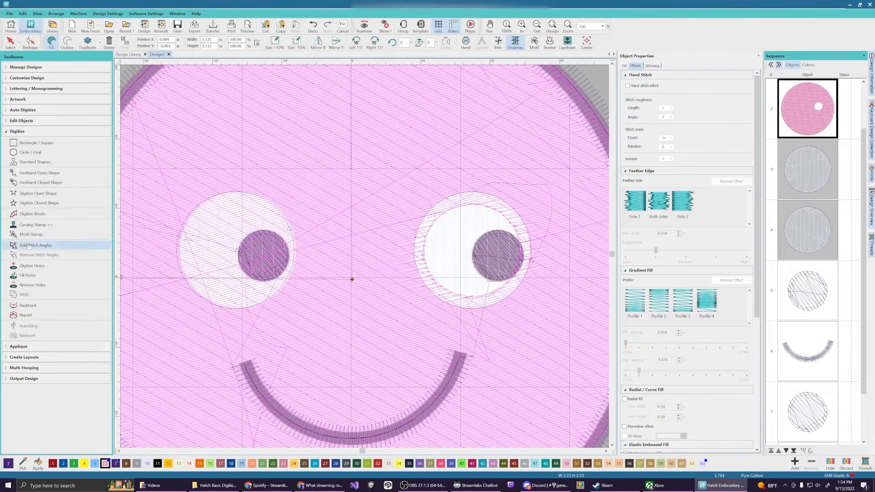
click(40, 267)
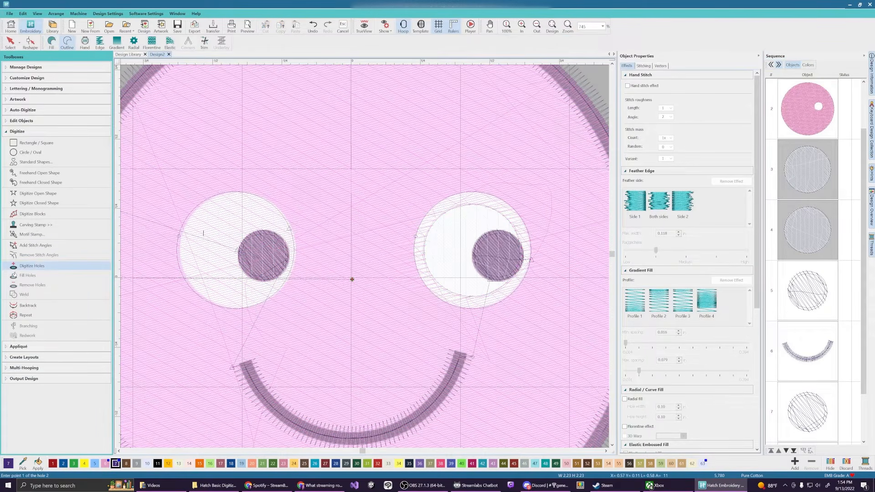
click(235, 207)
click(190, 252)
click(232, 296)
click(281, 255)
key(Return)
key(Return)
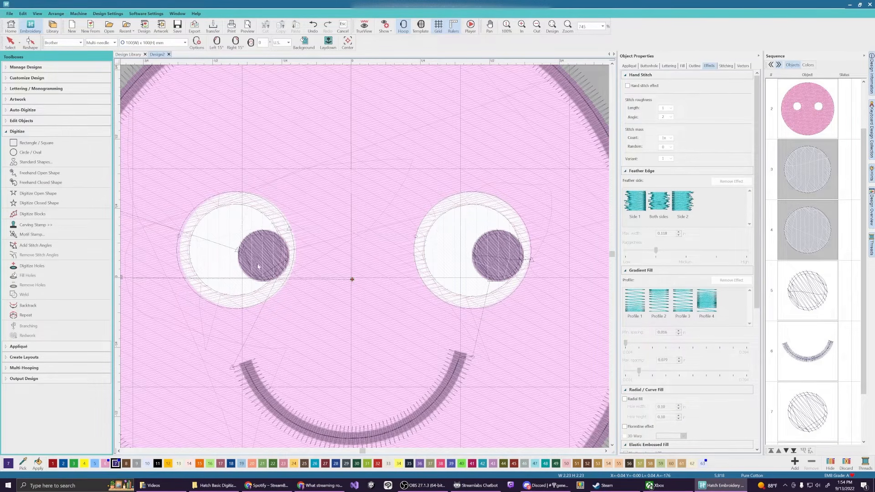
click(364, 27)
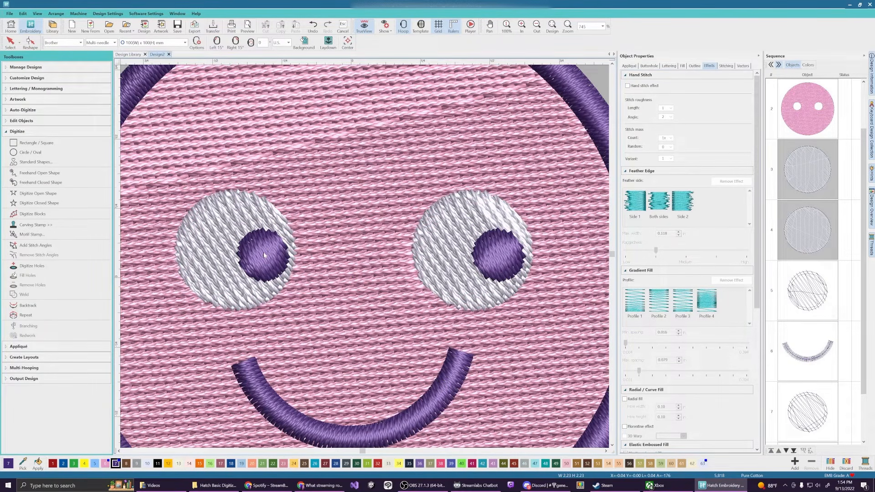
Zoom out to the whole smiley and open face object 2 with the Reshape tool
scroll(263, 252, down, 2)
scroll(434, 276, down, 1)
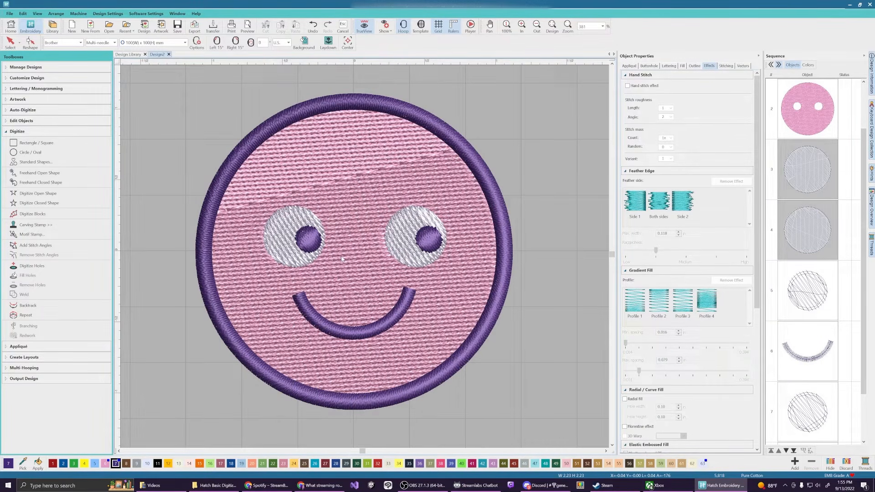
click(793, 112)
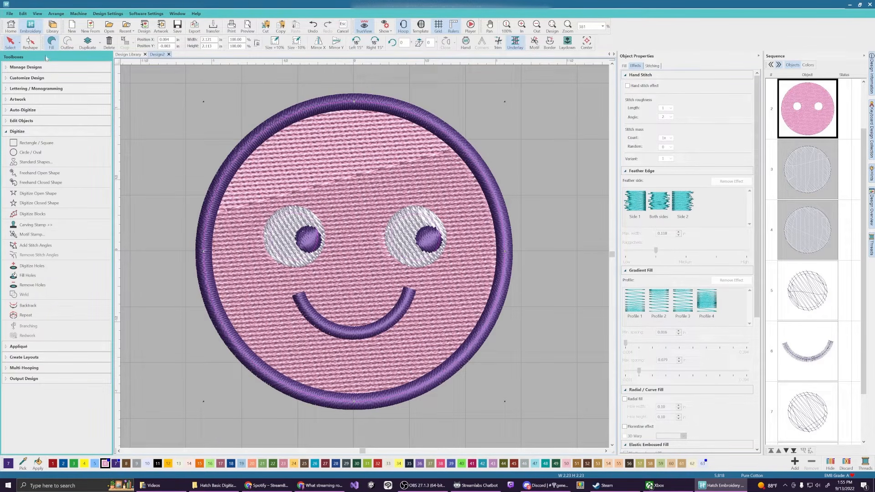
click(32, 43)
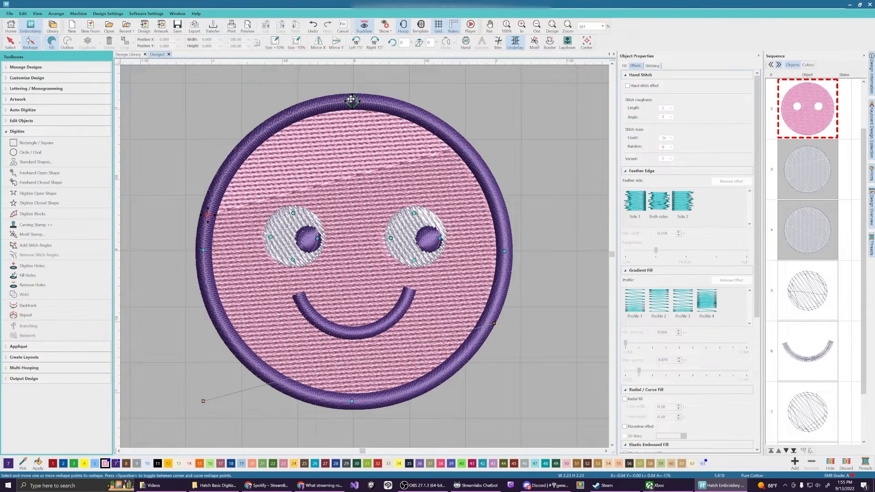
Leave the pink face's stitch angle at 15° and show its Fill tab settings
click(206, 399)
click(205, 399)
drag(203, 401, 203, 401)
click(625, 66)
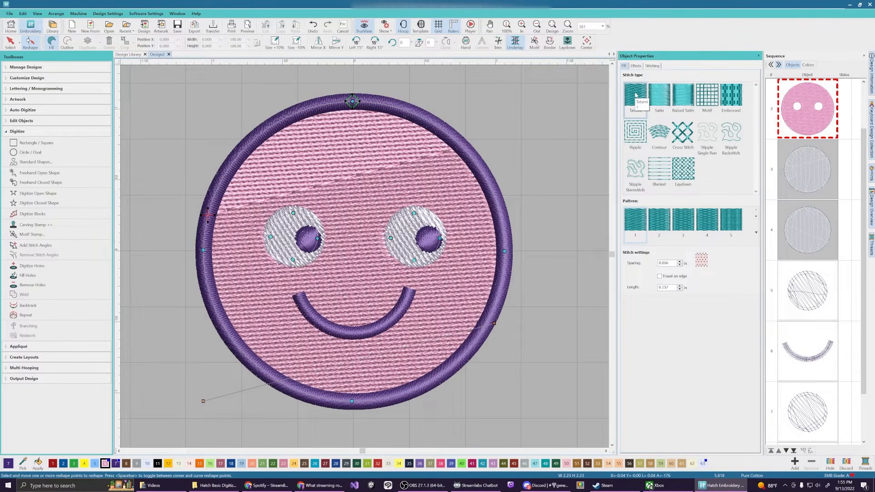
click(756, 232)
scroll(730, 268, down, 5)
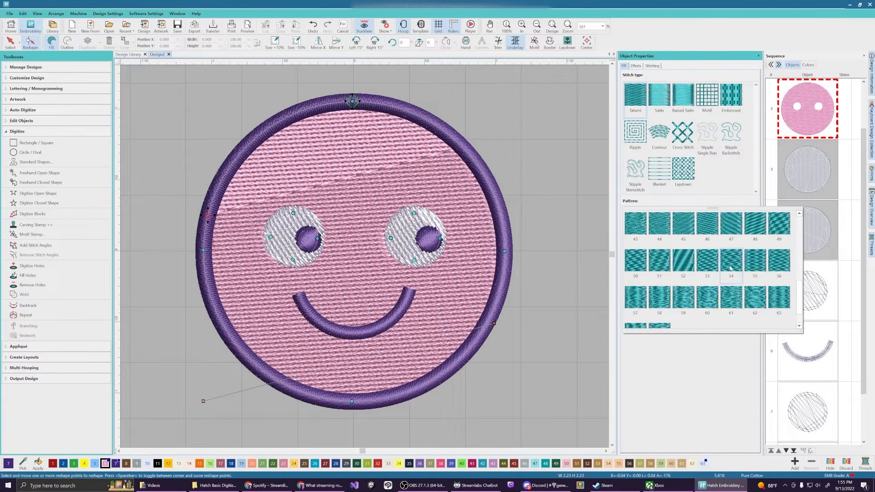
click(710, 297)
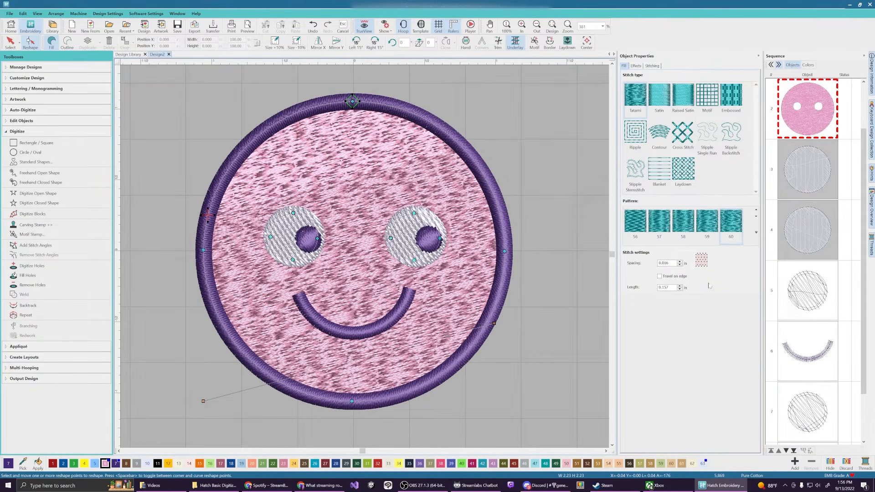
click(660, 222)
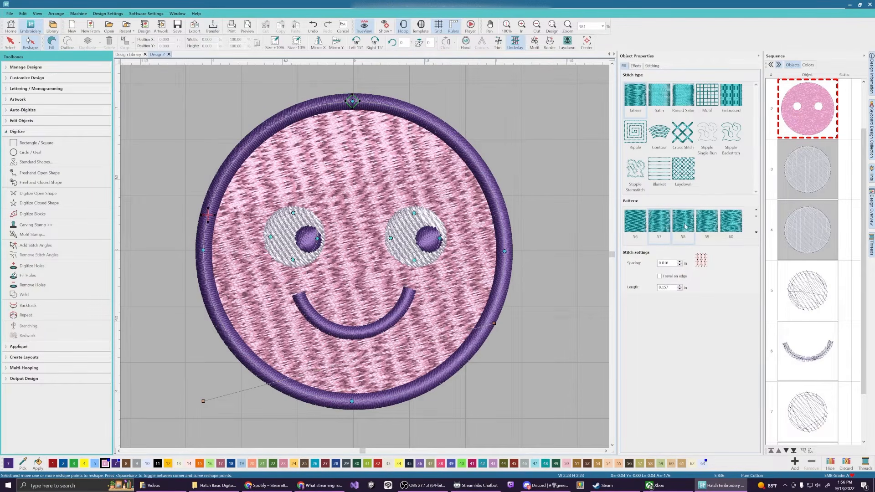
click(633, 222)
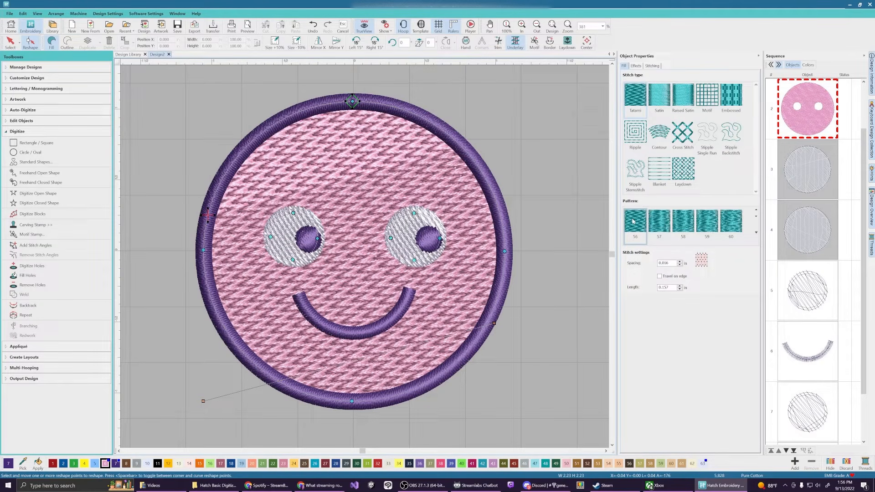
click(664, 220)
click(732, 231)
click(756, 233)
click(643, 229)
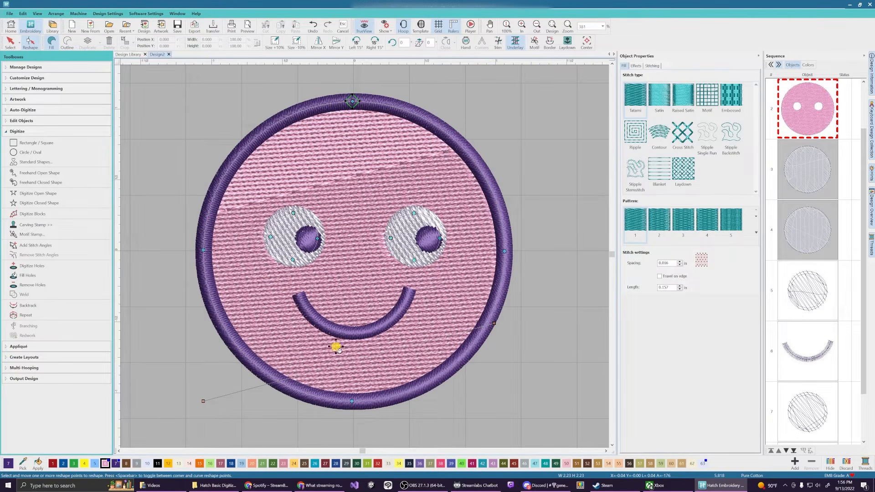
Drag the face fill's entry/exit marker from the circle's bottom to its upper-left edge
click(353, 401)
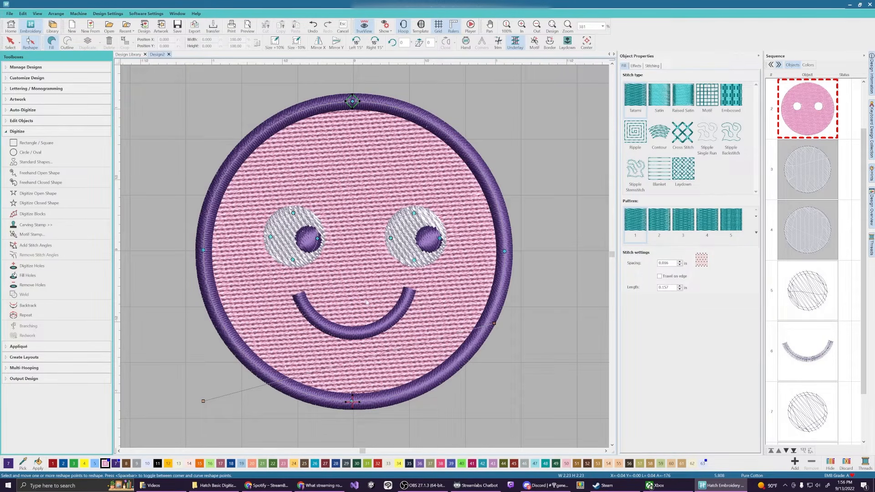
click(357, 402)
drag(357, 402, 208, 213)
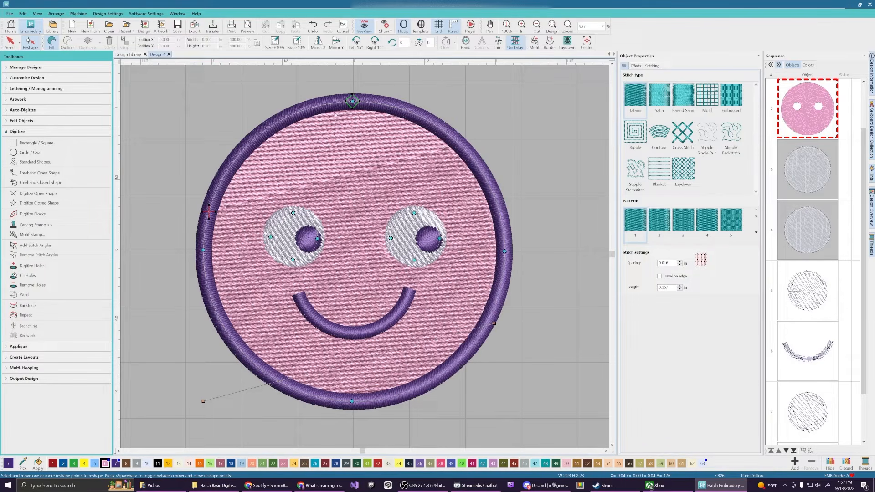
mouse_move(208, 211)
mouse_down()
mouse_move(361, 382)
mouse_move(353, 402)
mouse_up()
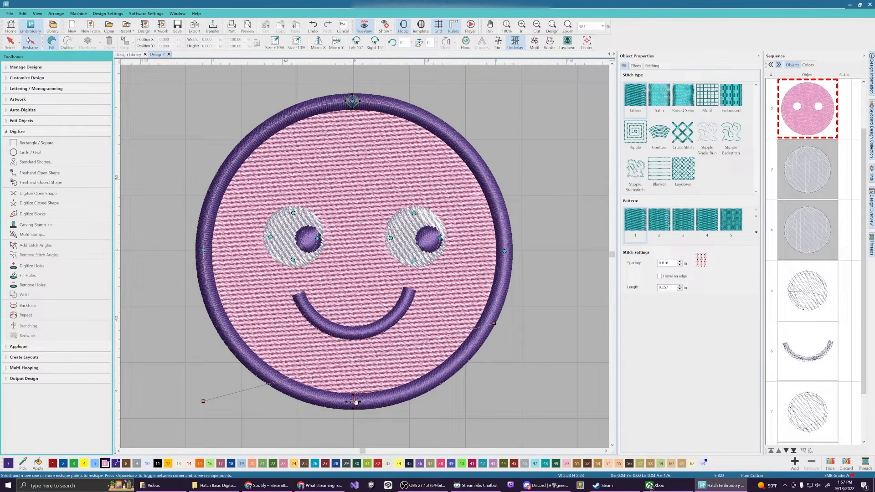
mouse_move(355, 402)
mouse_down()
mouse_move(254, 237)
mouse_move(210, 210)
mouse_up()
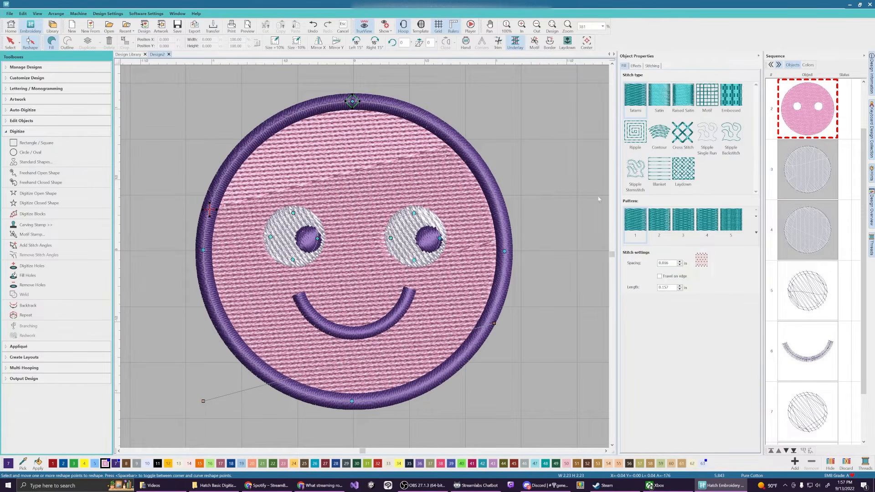
Try fill patterns 20, 62, 63 and 65 on the pink face, settling on pattern 16
click(756, 232)
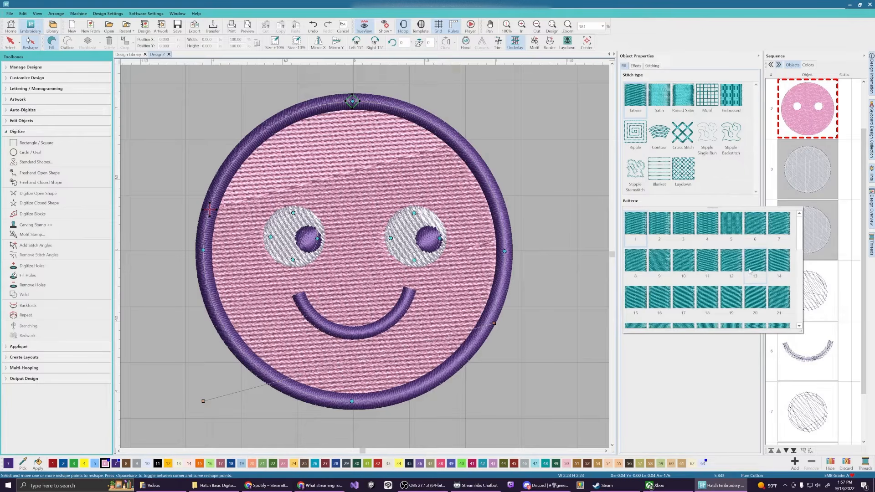
click(757, 299)
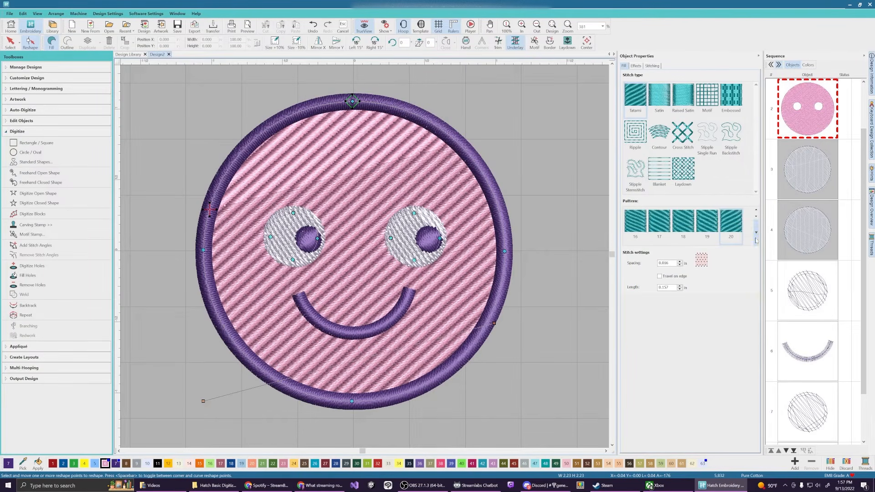
click(756, 232)
scroll(755, 268, down, 3)
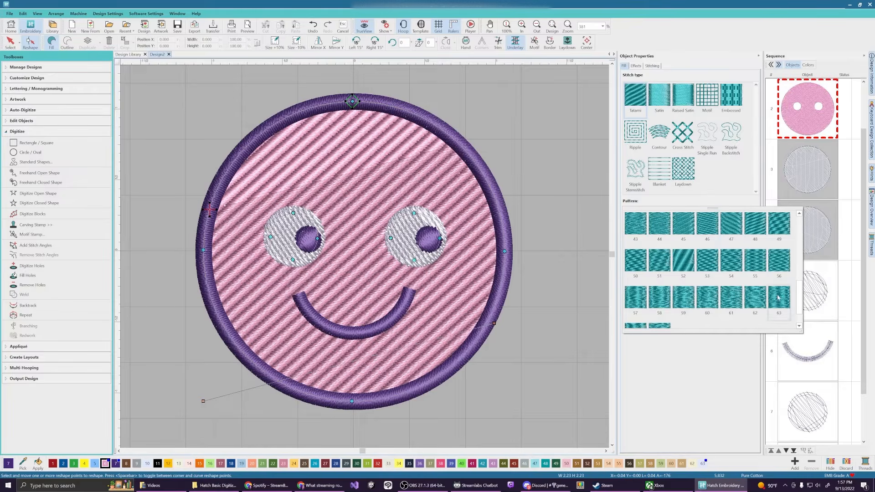
click(754, 301)
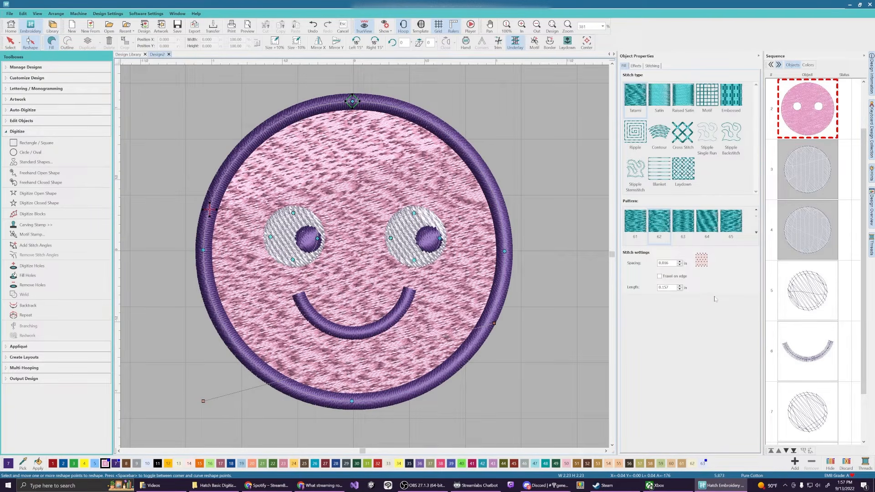
click(686, 222)
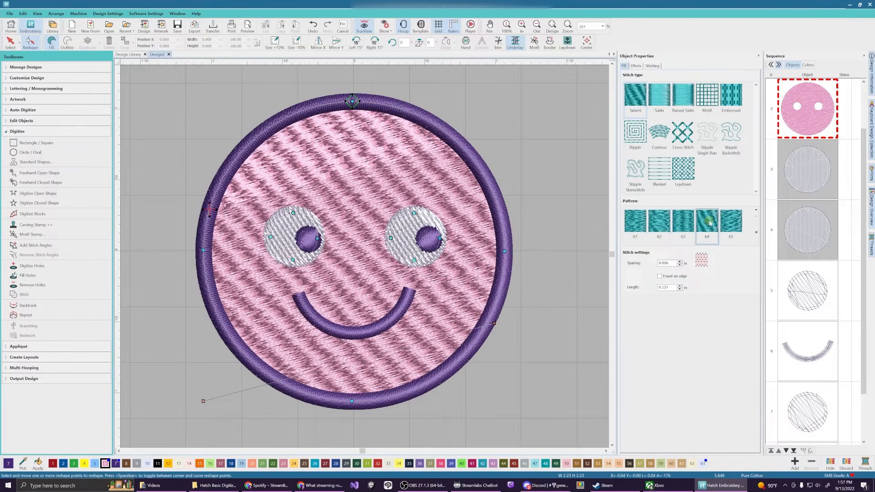
click(735, 225)
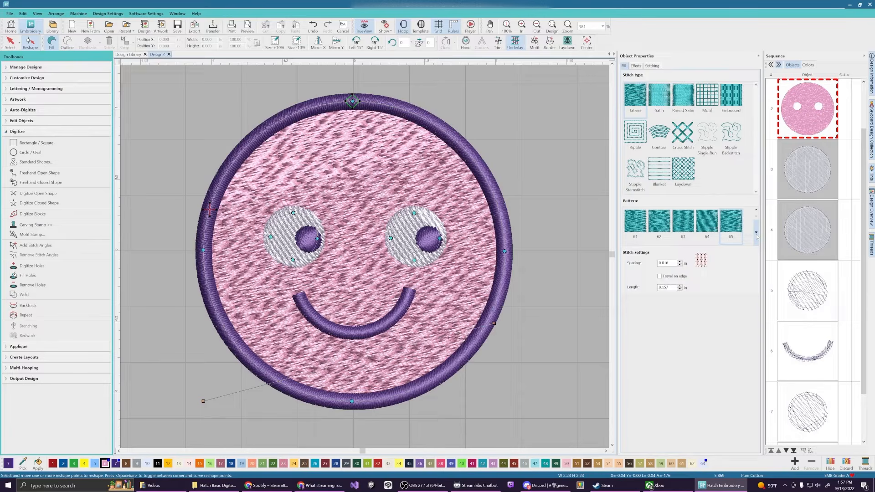
click(756, 233)
click(656, 299)
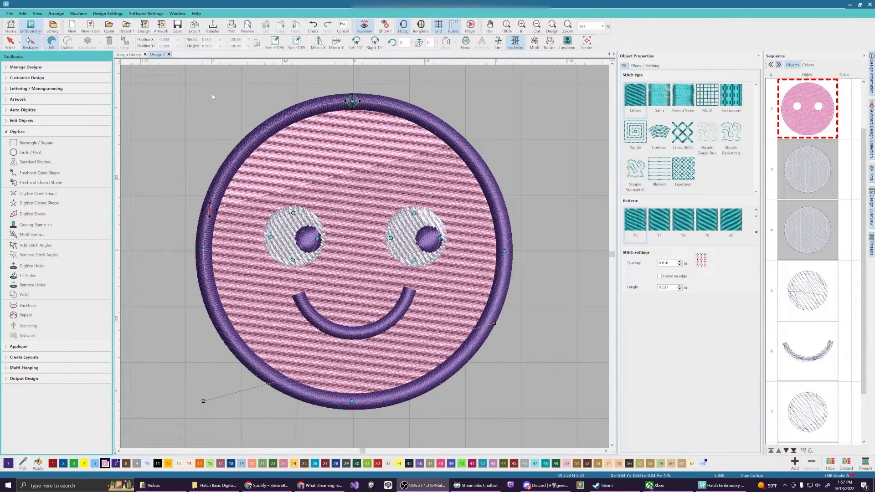
Choose File > Export Design... to bring up the machine-file export dialog
click(9, 14)
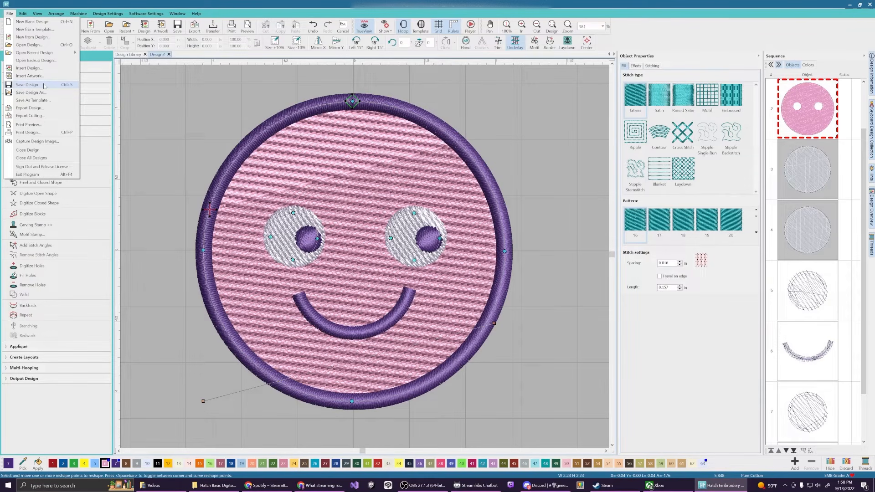
click(50, 108)
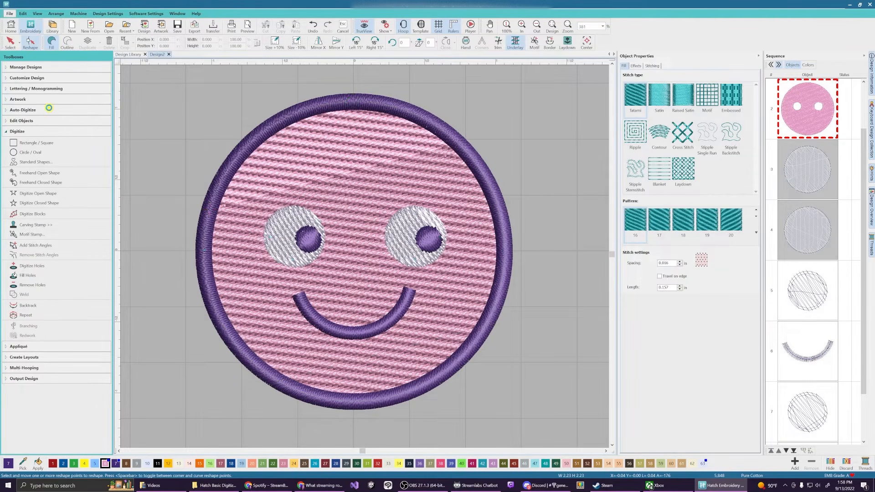
Save Design2.JEF, then export again as Design2.PES in Brother/Babylock/Deco format
drag(105, 15, 234, 86)
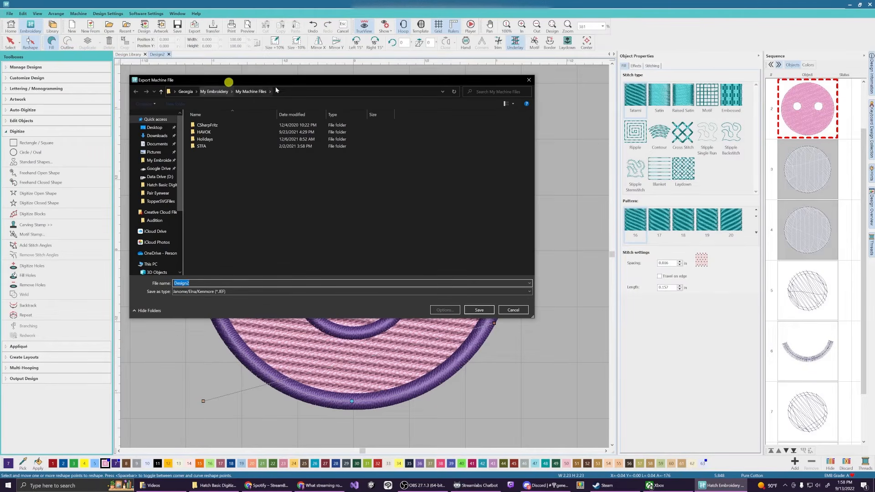
click(478, 310)
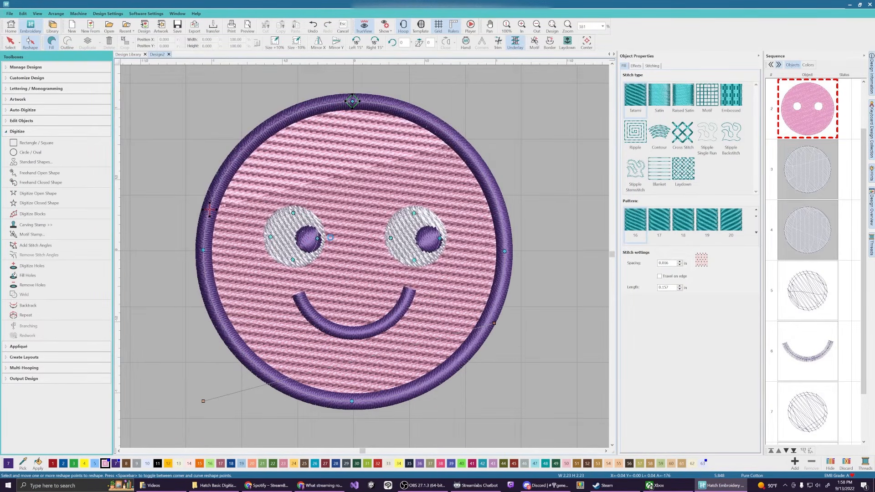
click(10, 14)
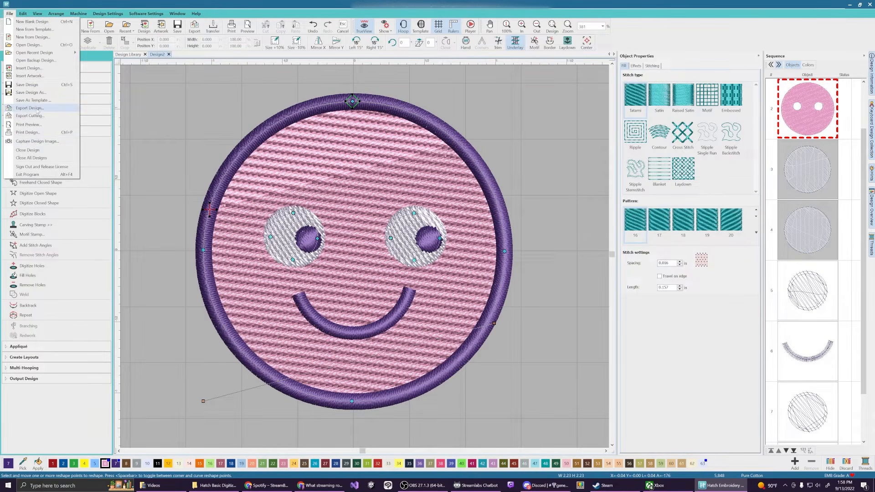
click(30, 108)
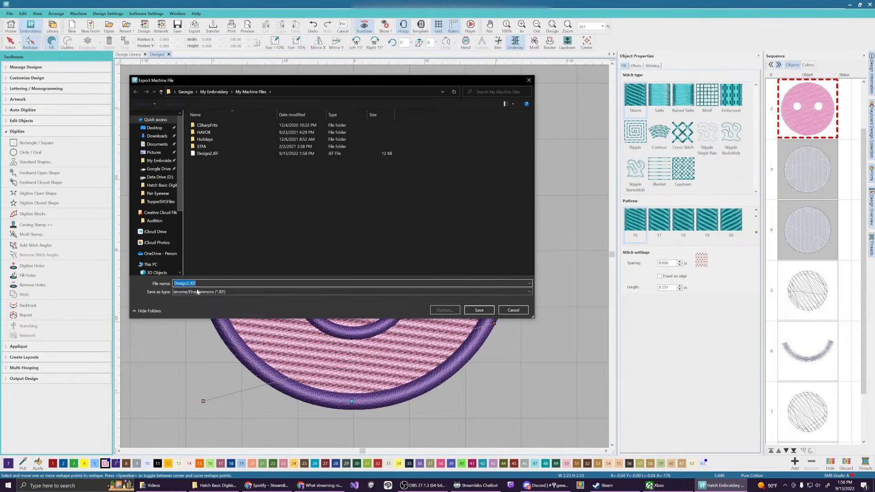
click(222, 291)
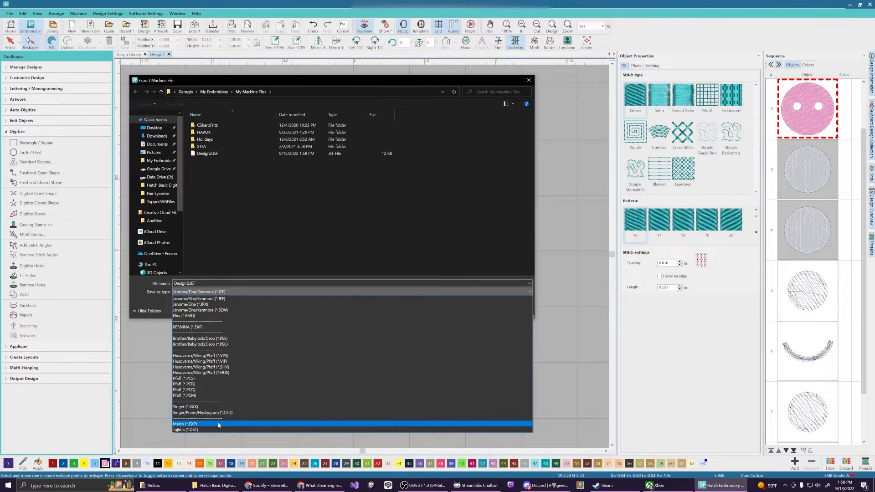
click(237, 339)
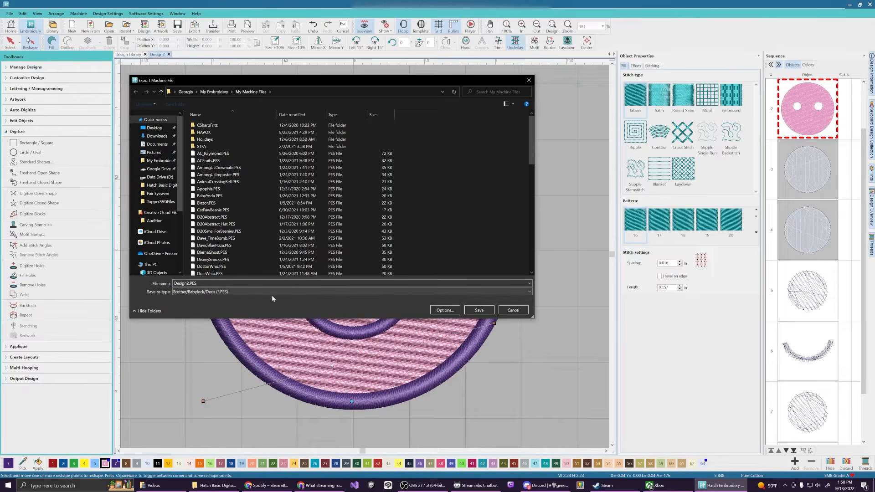
click(480, 310)
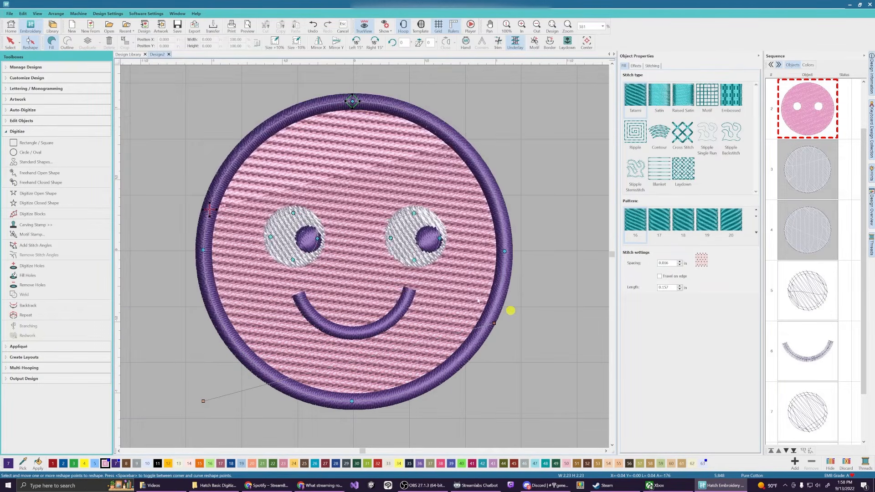
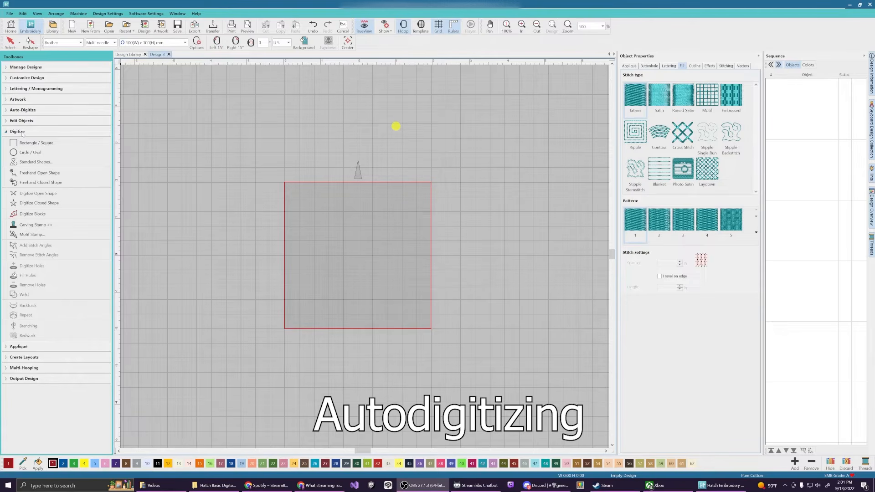
Insert ExampleToDigitize.png from the Auto-Digitize toolbox as artwork in Design3's hoop
click(21, 132)
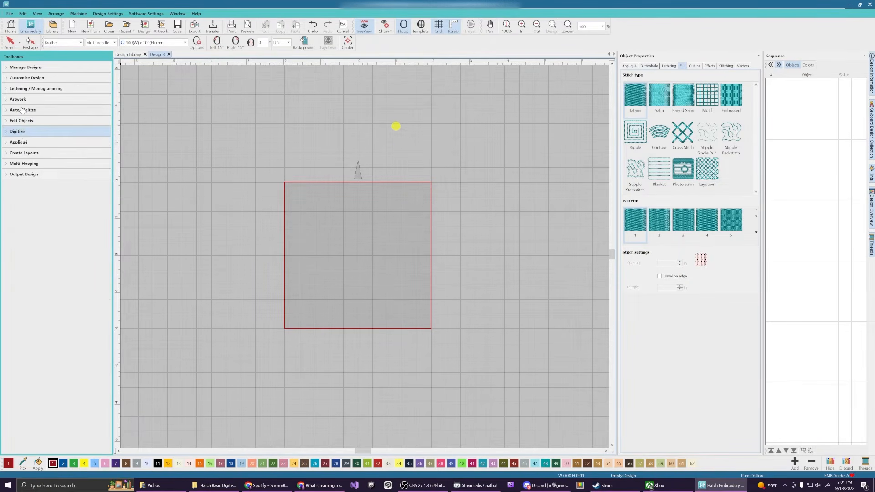
click(22, 110)
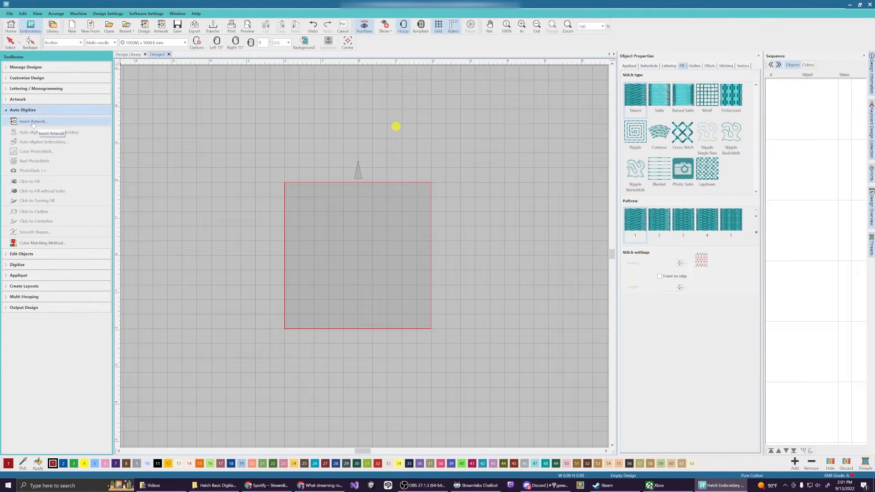
click(33, 121)
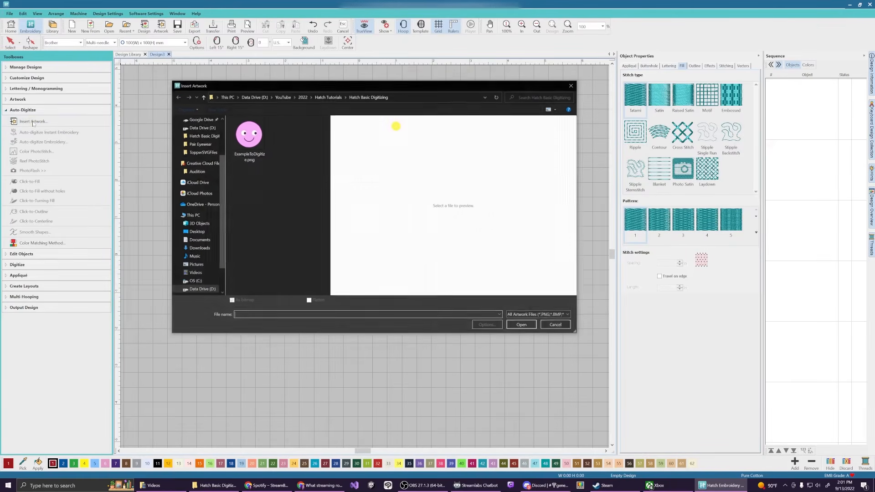
click(250, 134)
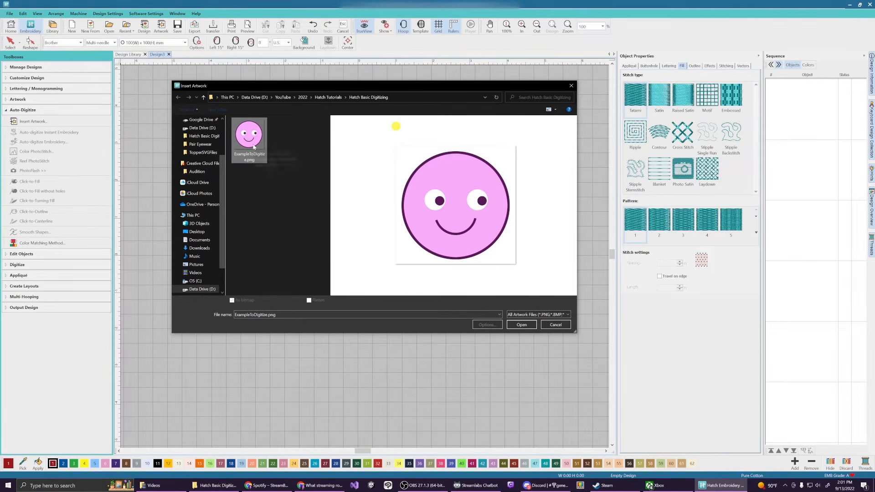
click(522, 325)
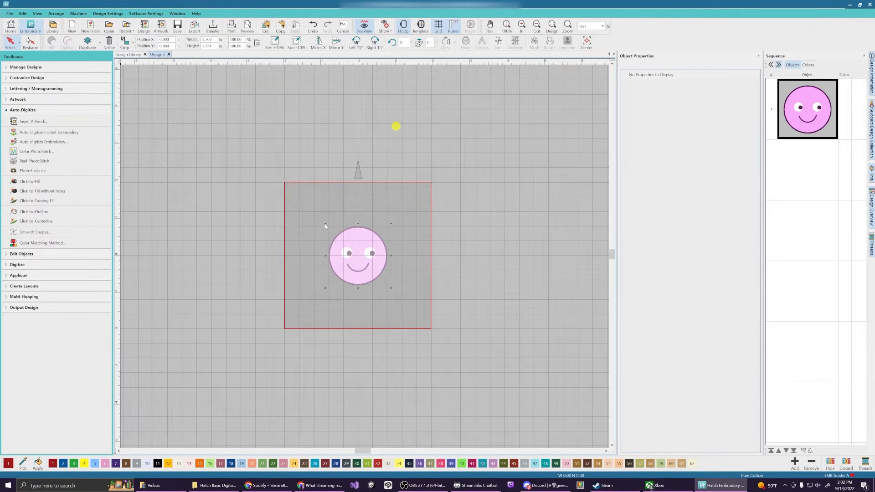
Enlarge the smiley artwork from two corner handles and activate Click-to-Fill
drag(326, 223, 299, 203)
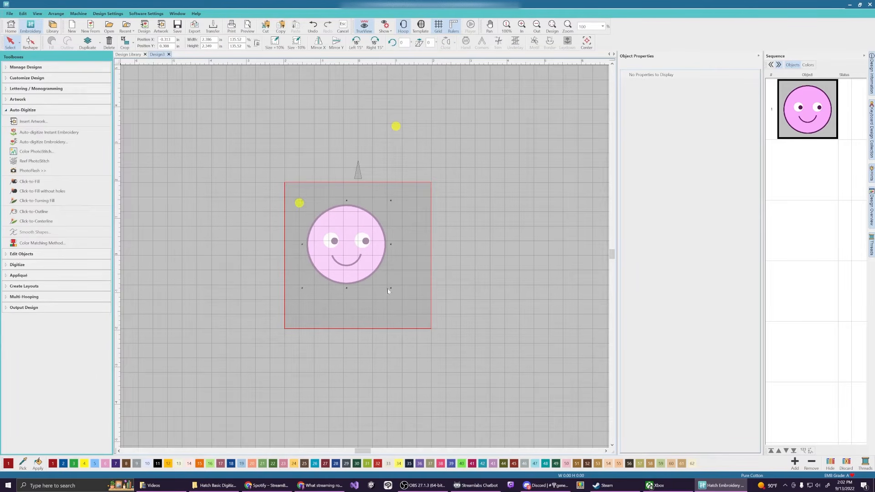
drag(390, 289, 416, 313)
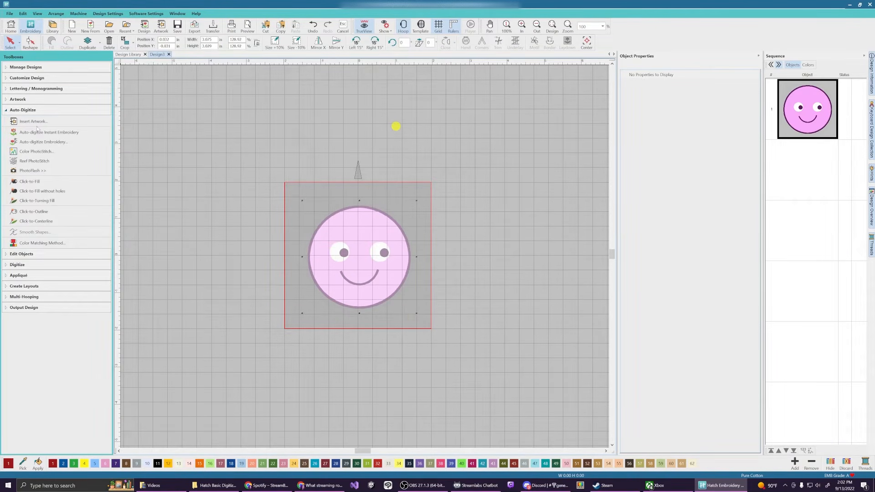
click(36, 182)
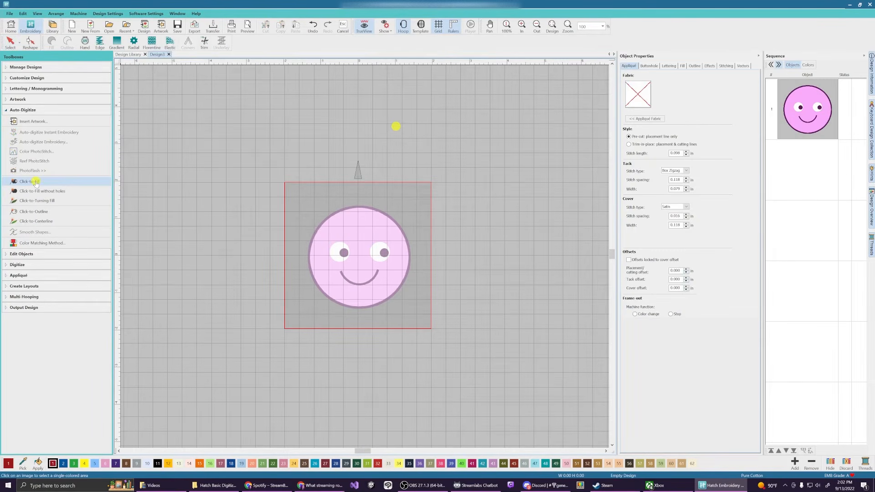
Pick the pink face and reduce the prepared artwork to 3 colours: dark purple, pink and white
click(358, 228)
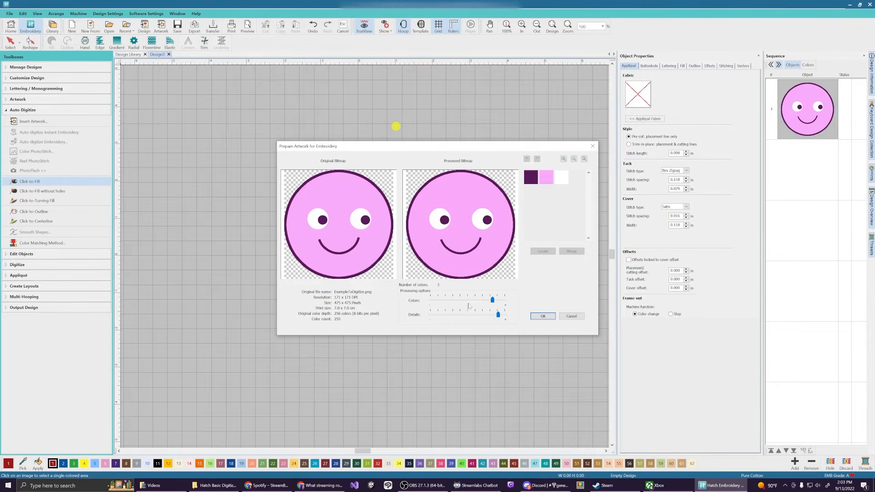
drag(492, 300, 478, 300)
drag(478, 300, 488, 300)
click(542, 317)
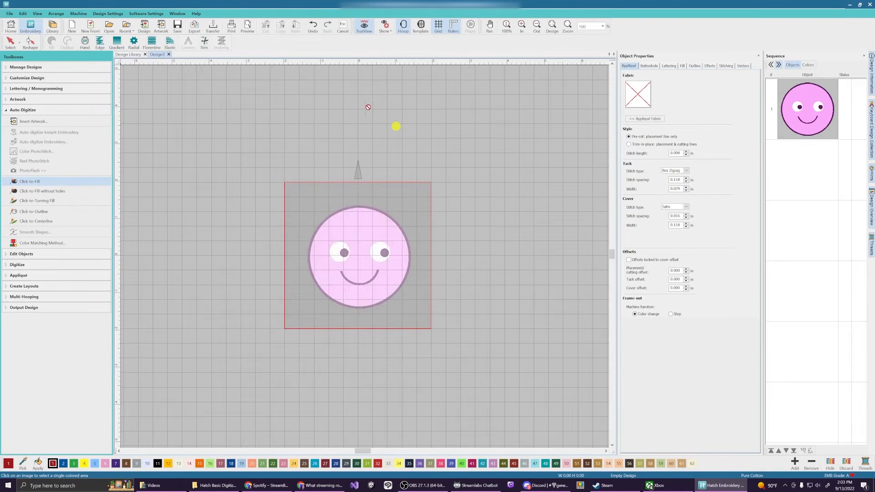
Click-to-Fill the pink face, both eye whites and the right eye's pupil
scroll(293, 218, up, 3)
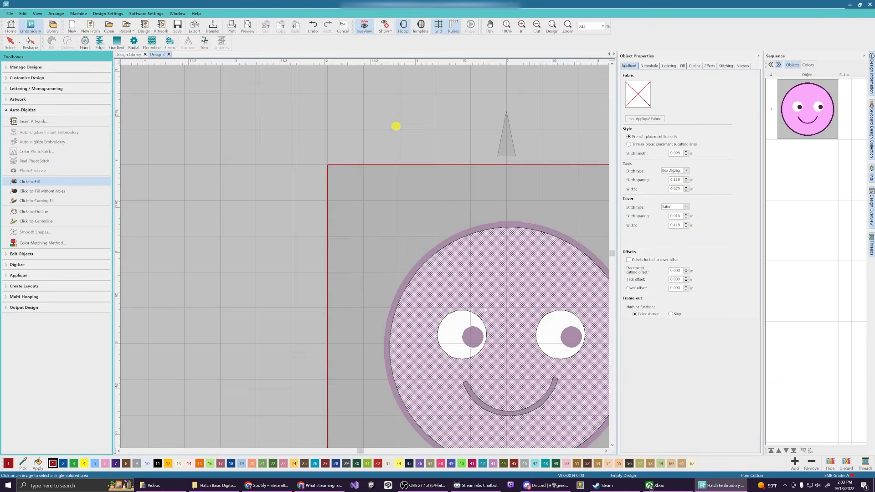
scroll(483, 296, down, 1)
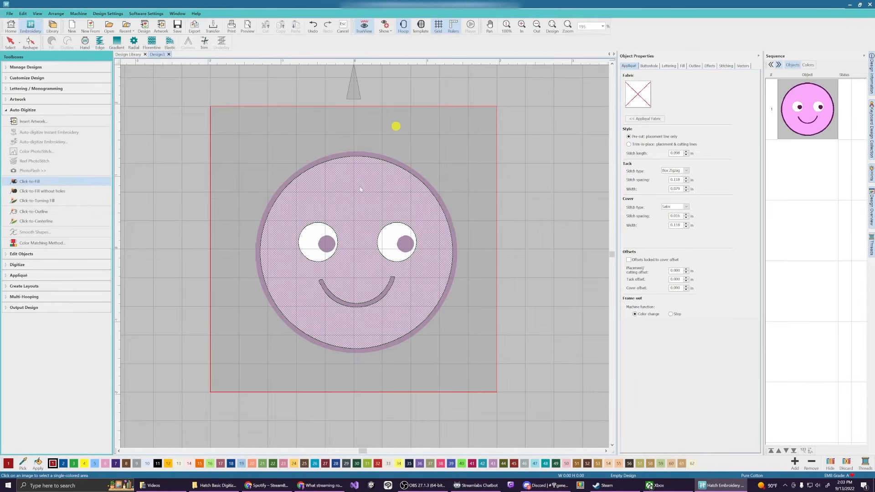
click(361, 189)
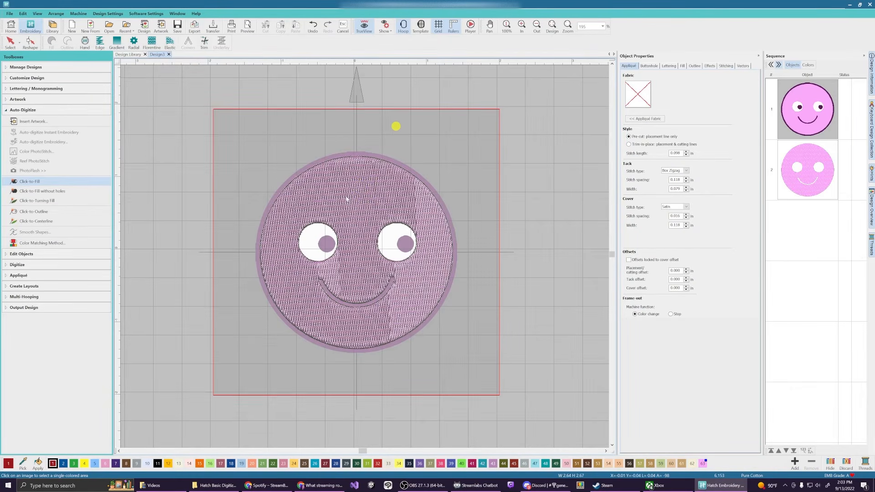
click(317, 235)
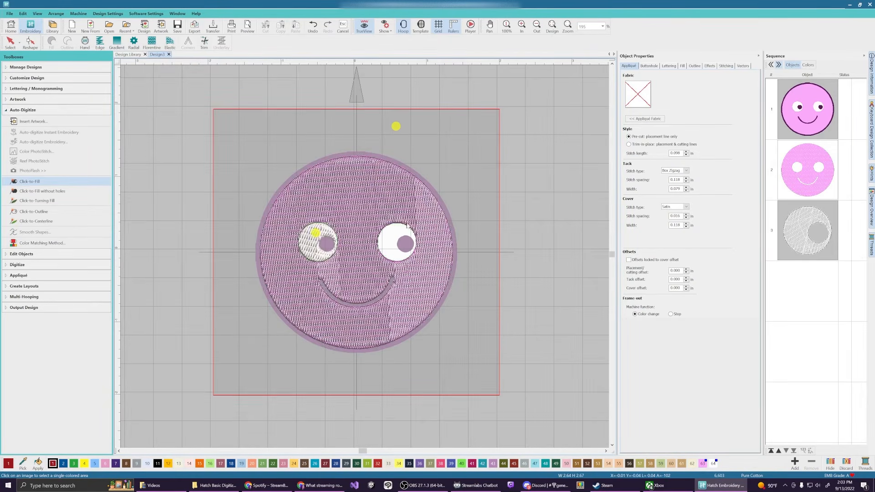
click(389, 236)
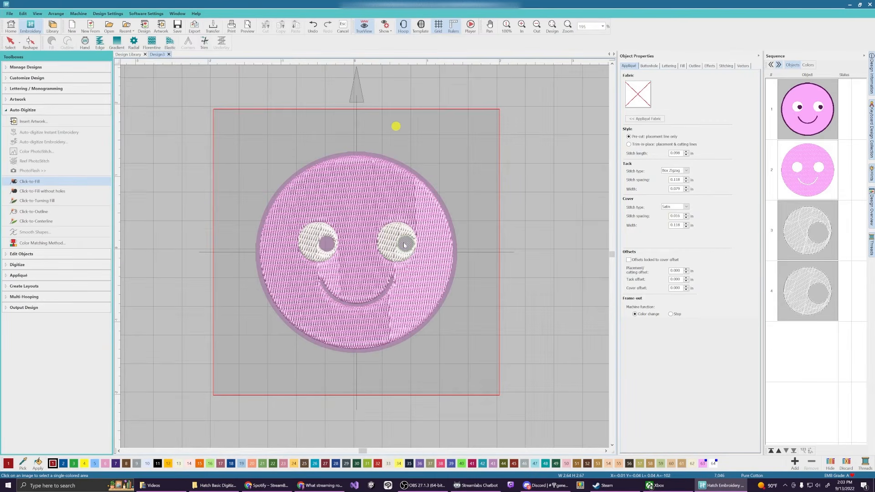
click(403, 243)
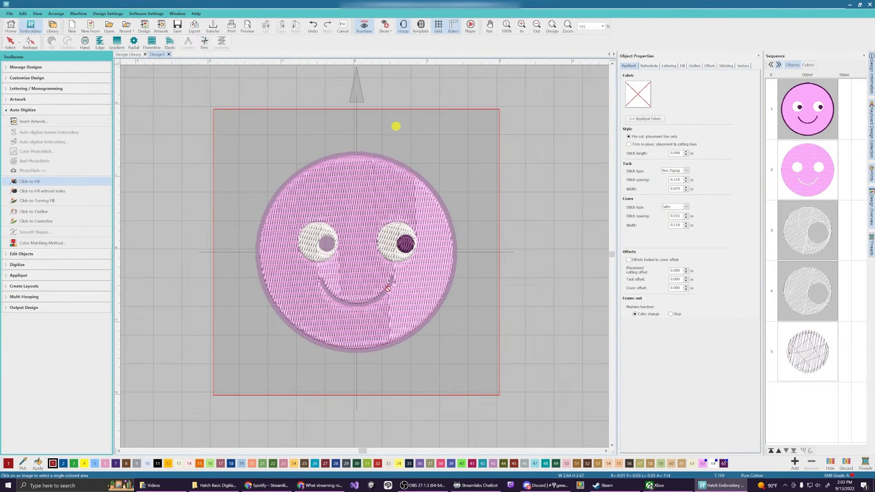
Stitch the smile, left pupil and outer ring in dark purple, then return to Select
scroll(364, 256, up, 4)
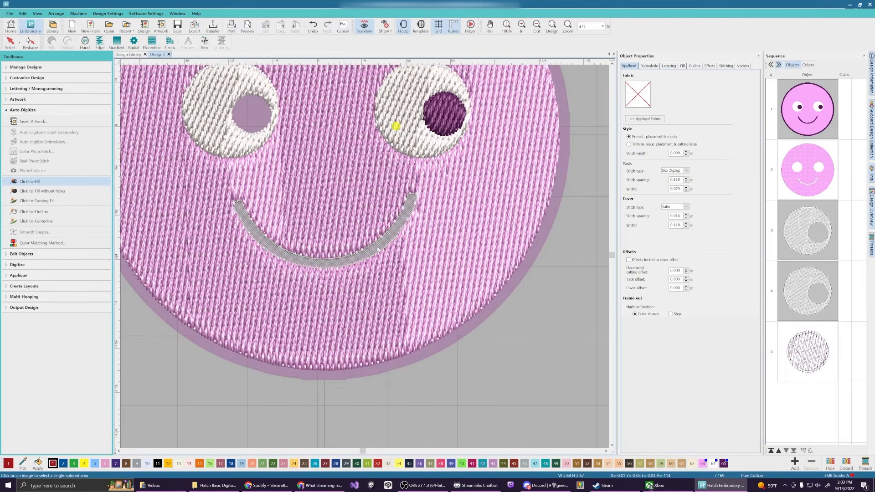
click(377, 249)
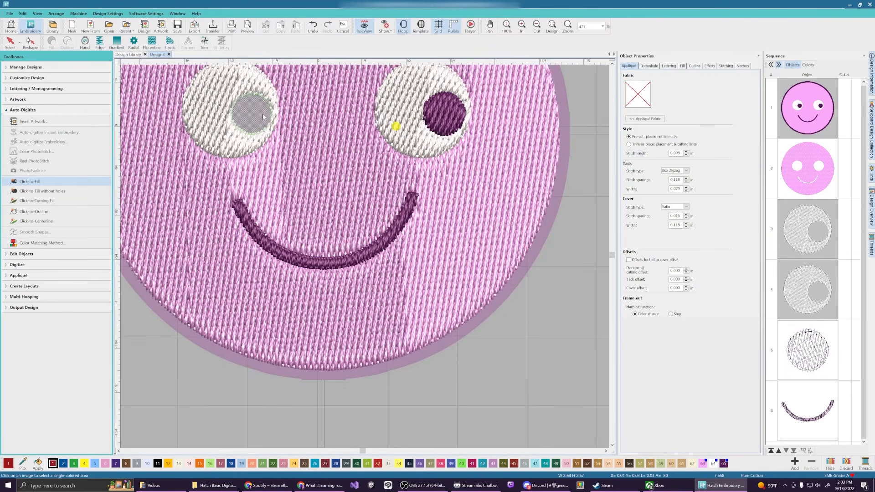
click(260, 114)
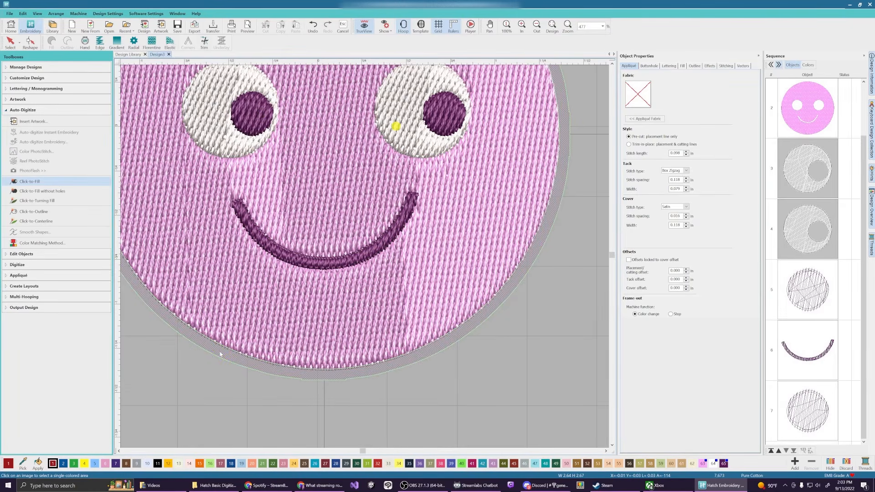
click(220, 354)
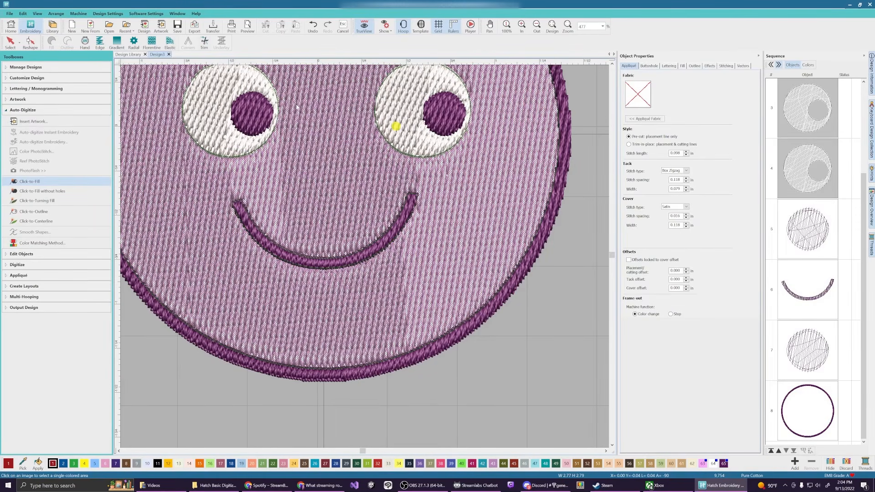
scroll(364, 256, down, 2)
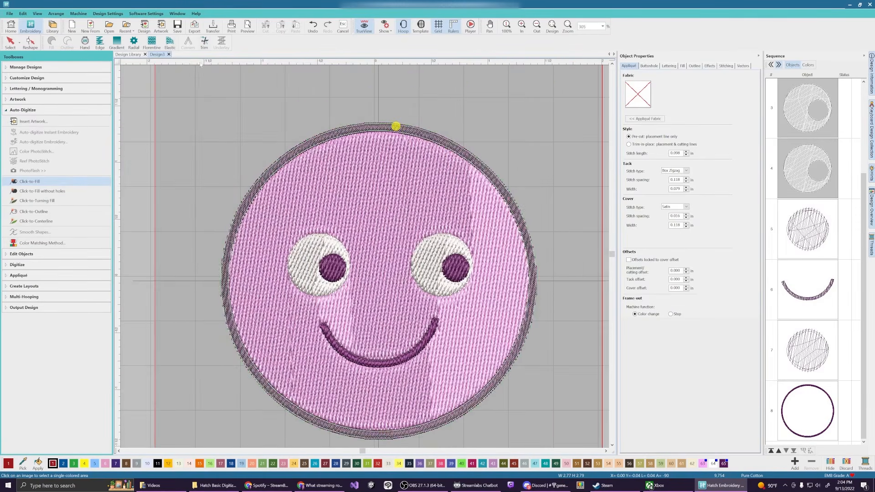
click(20, 50)
Select the pink face fill, turn TrueView off, and zoom in and out to inspect the stitching
click(533, 155)
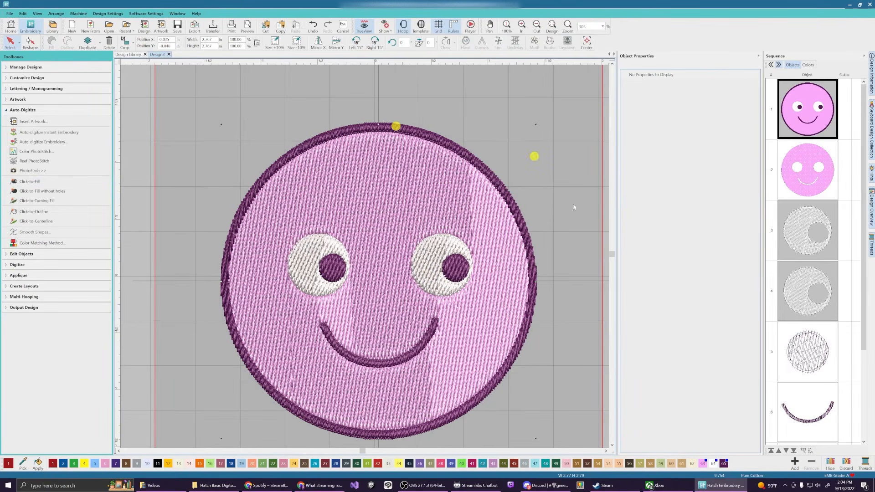
drag(612, 253, 612, 251)
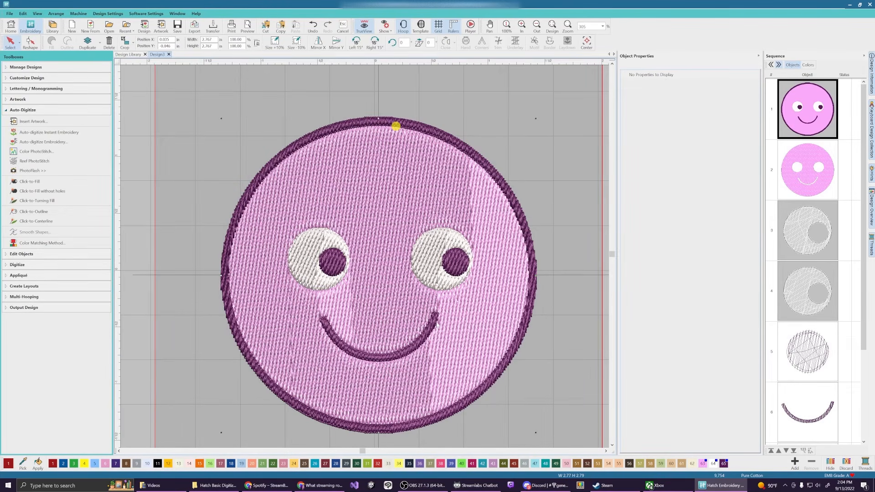
scroll(366, 259, up, 1)
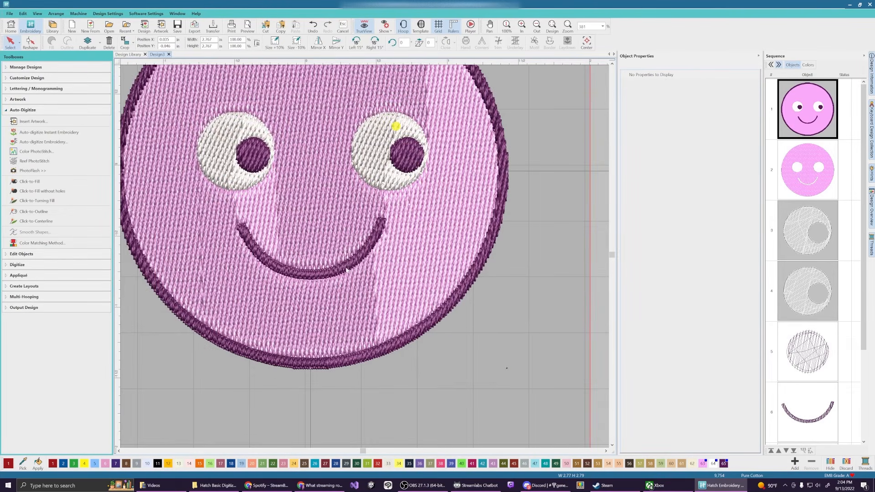
click(334, 216)
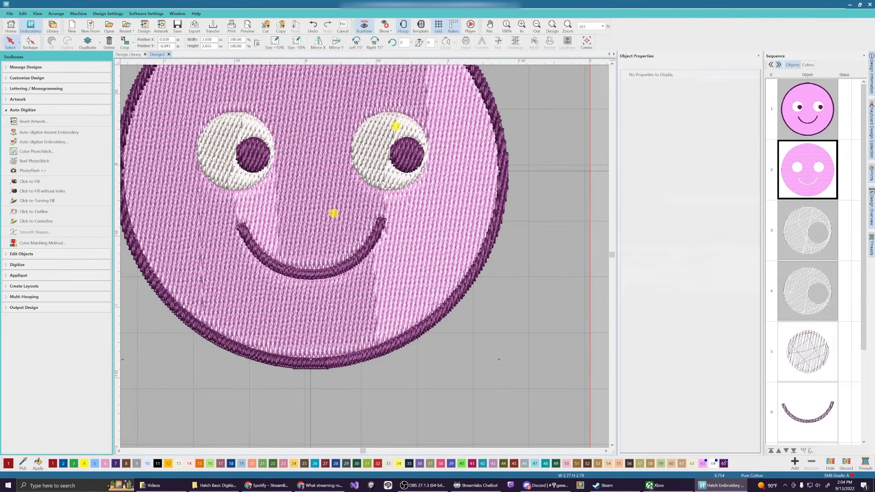
key(t)
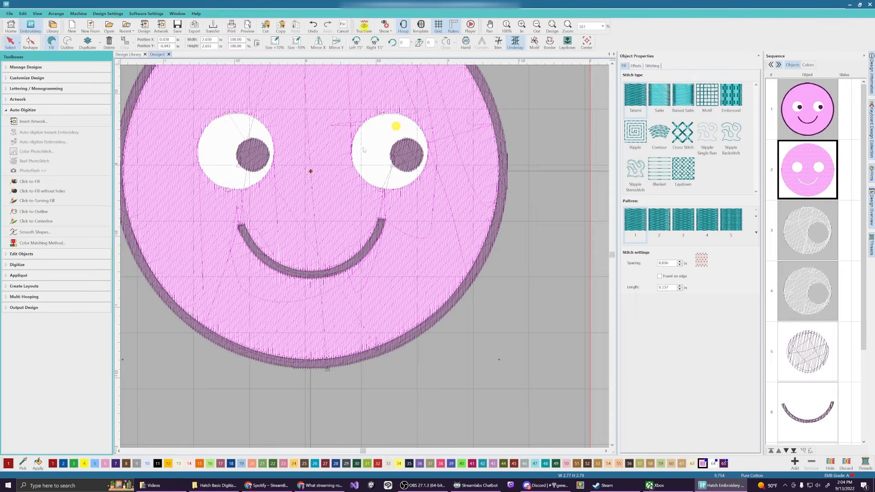
scroll(365, 258, up, 6)
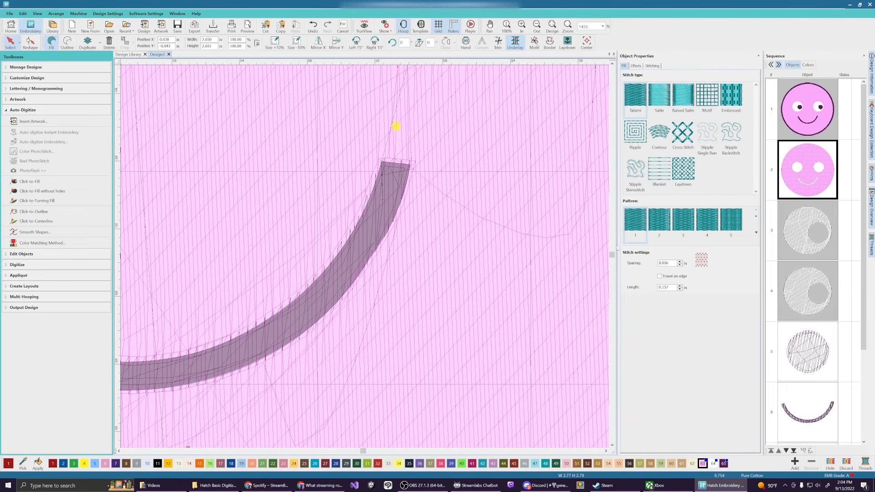
drag(612, 255, 612, 253)
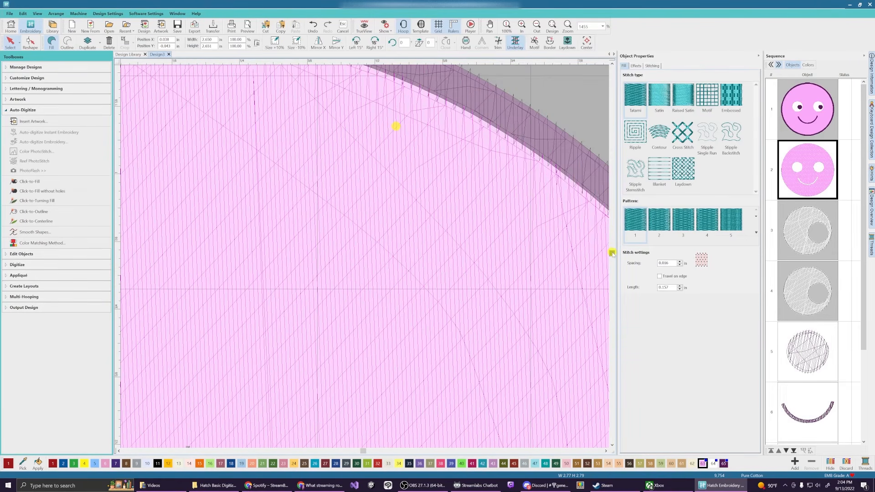
scroll(552, 271, down, 1)
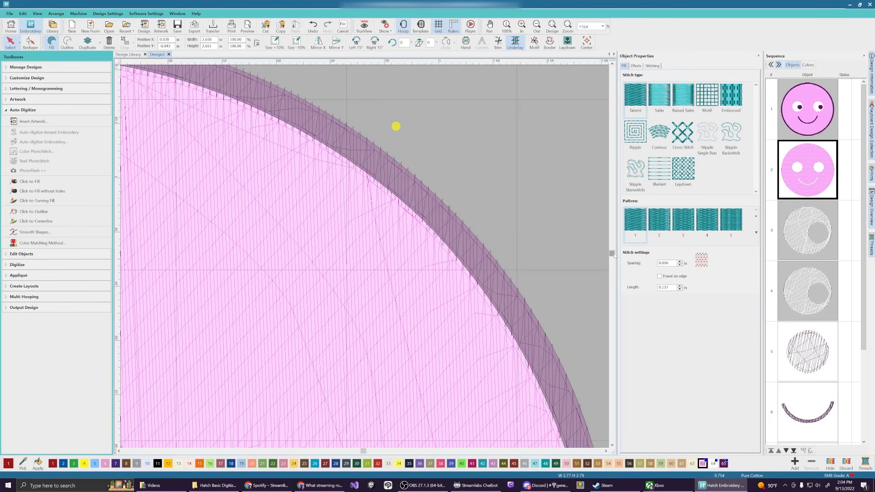
drag(612, 252, 614, 255)
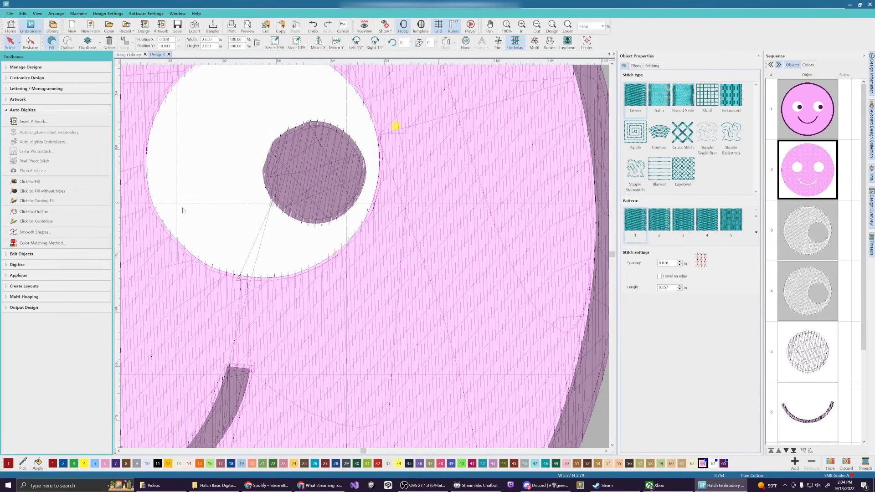
scroll(190, 210, down, 5)
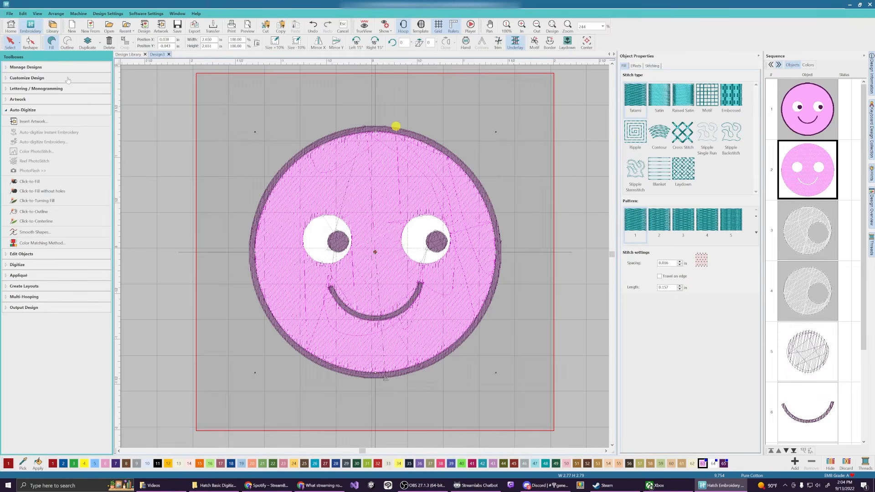
Select all and delete the stitched smiley design
click(566, 168)
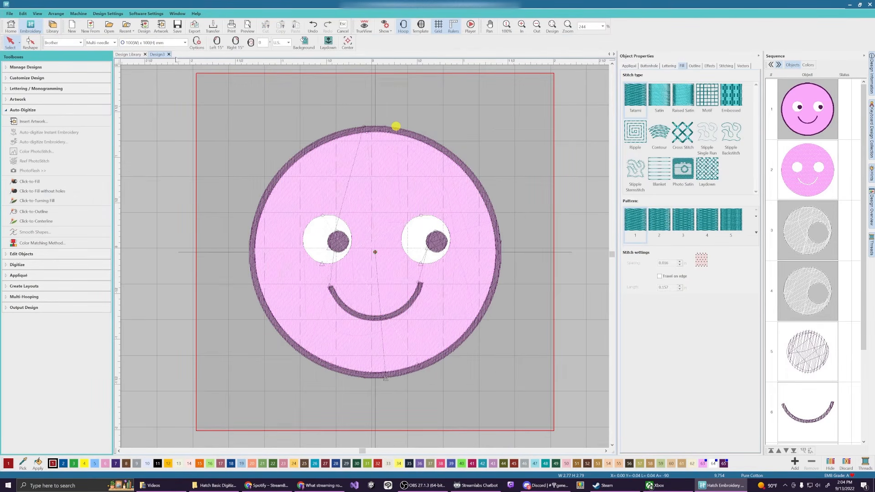
key(ctrl+a)
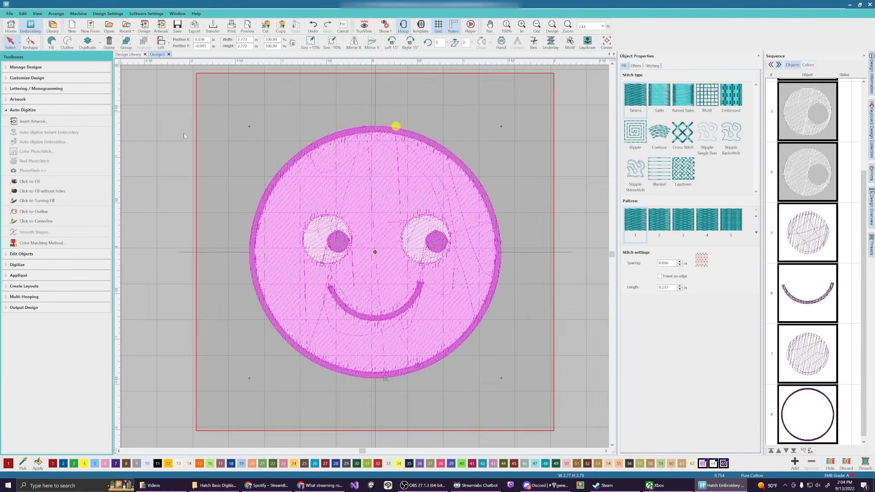
key(Delete)
Insert ExampleToDigitize.png again and enlarge it to about 3.18 × 3.13 in
click(32, 121)
click(250, 136)
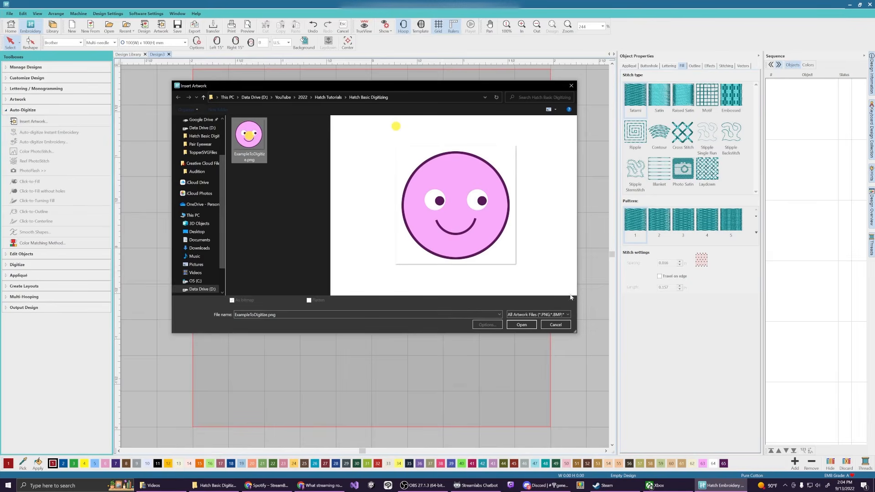
click(522, 325)
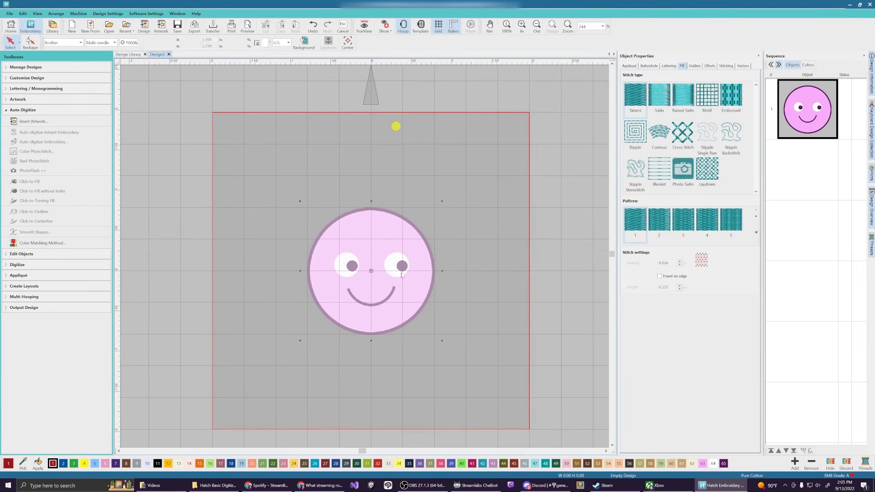
drag(443, 341, 495, 398)
drag(300, 201, 243, 142)
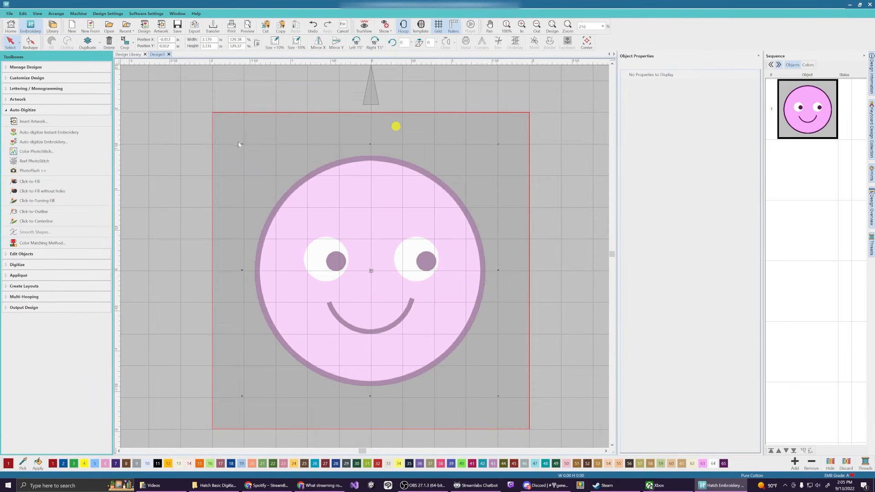
Auto-digitize the smiley with Instant Embroidery and view the result zoomed in with TrueView on
click(76, 132)
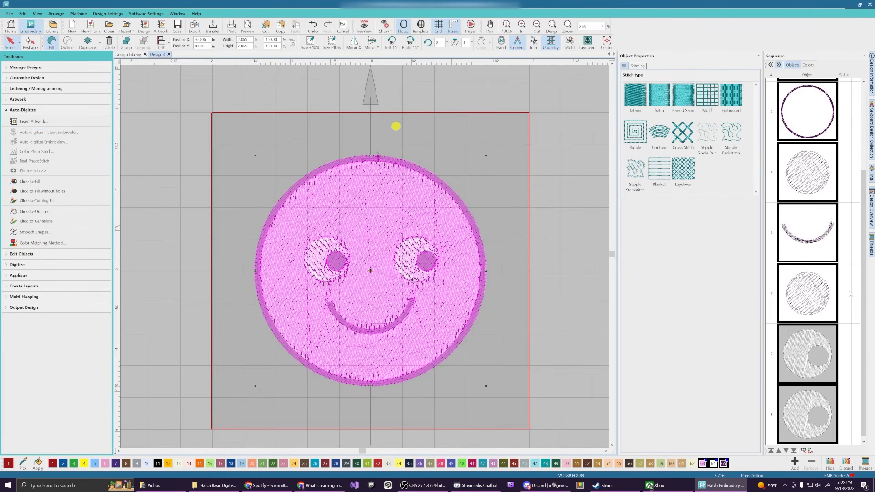
scroll(811, 258, up, 3)
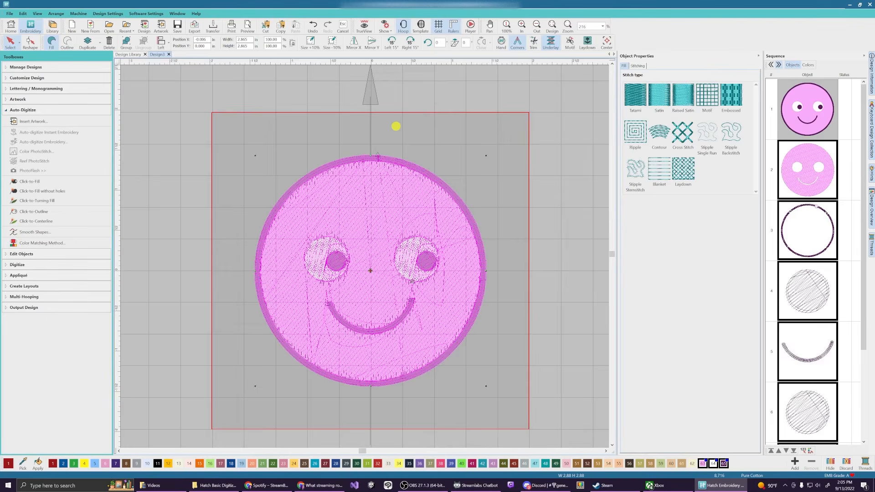
click(367, 28)
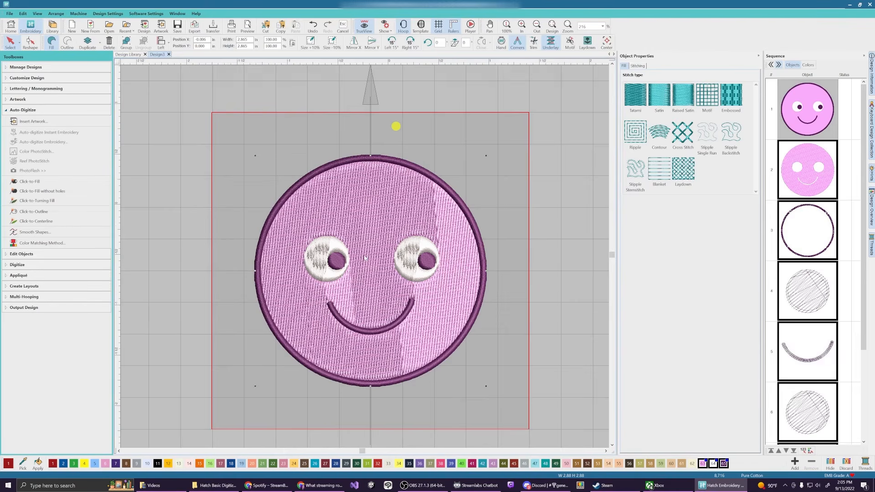
scroll(364, 258, up, 1)
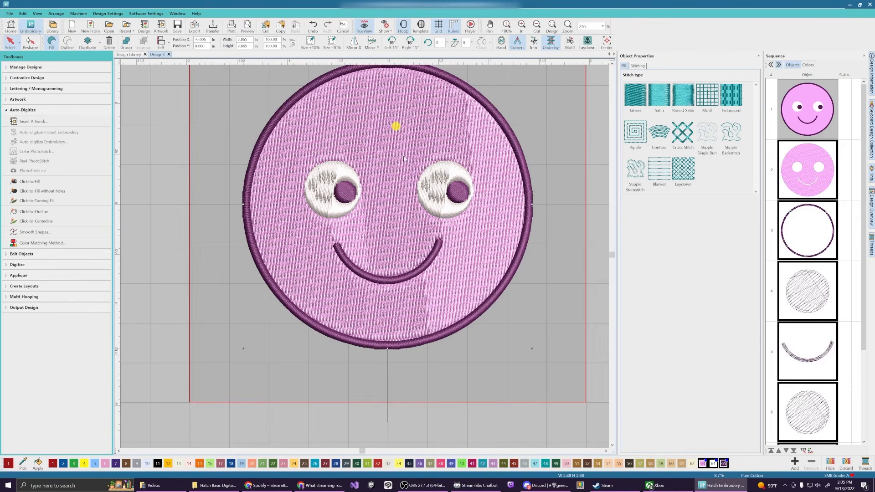
click(10, 43)
Switch both eye whites to tatami fill stitches, then select the outer purple ring
click(596, 162)
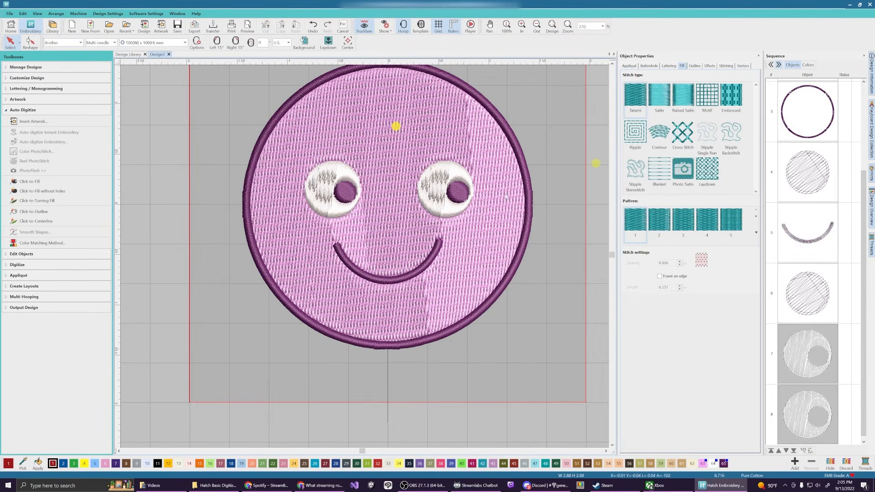
click(440, 184)
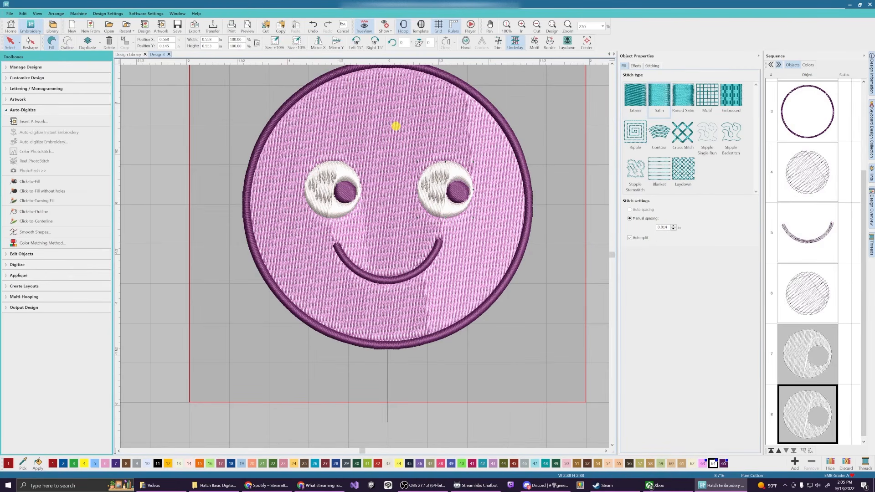
click(636, 96)
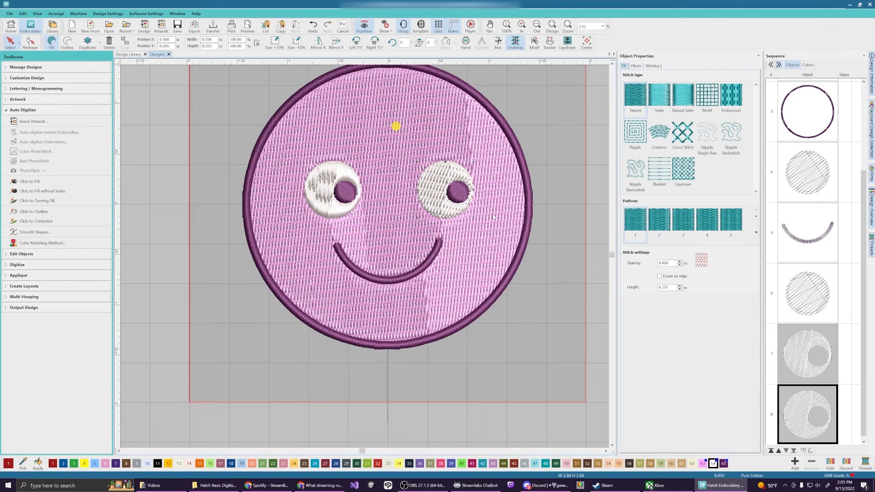
click(345, 181)
click(635, 96)
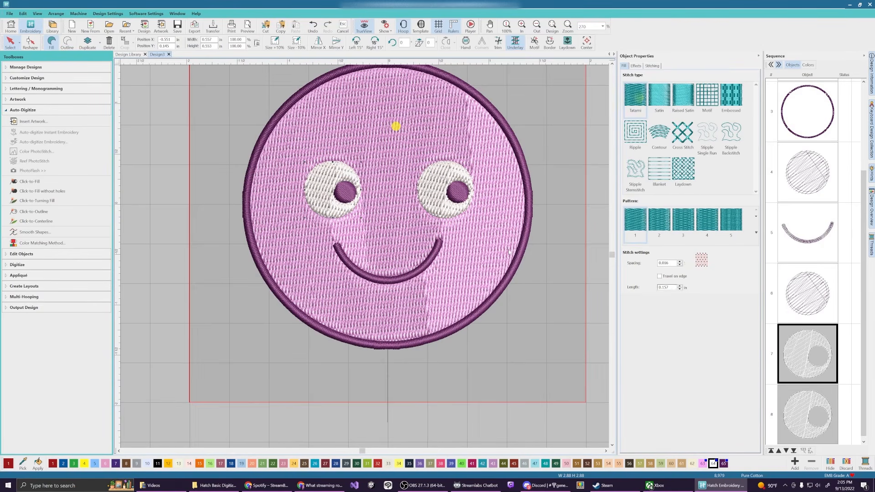
click(528, 187)
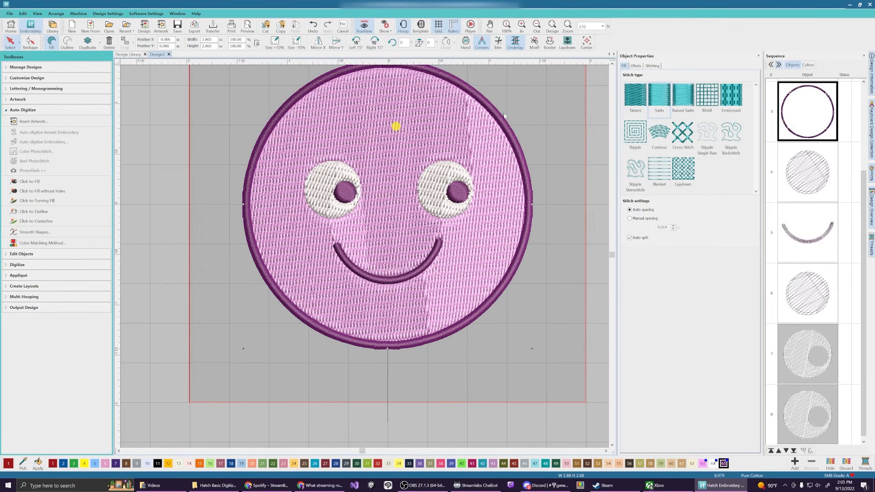
Review the outer ring's Effects, Stitching and Fill settings, then show its reshape points with H
click(636, 65)
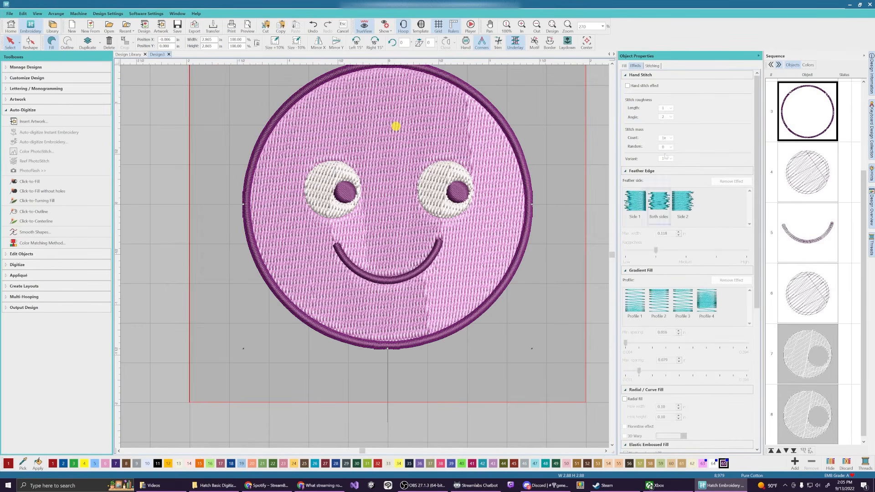
click(652, 66)
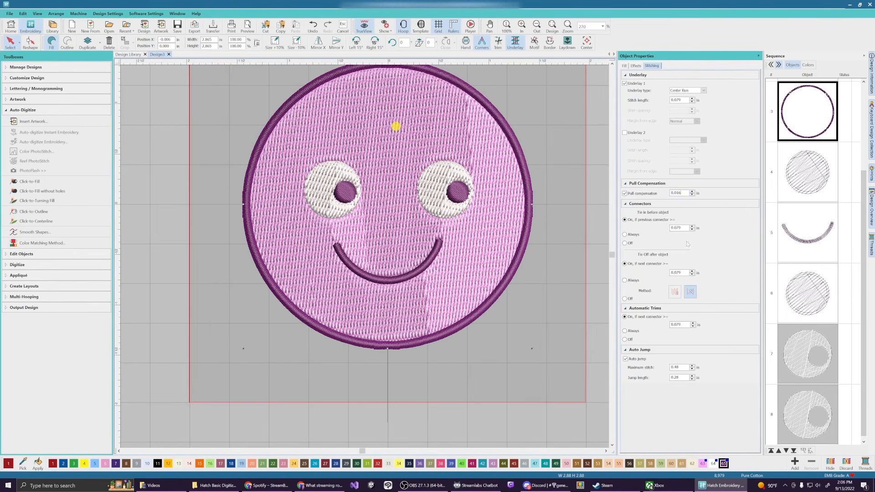
click(625, 66)
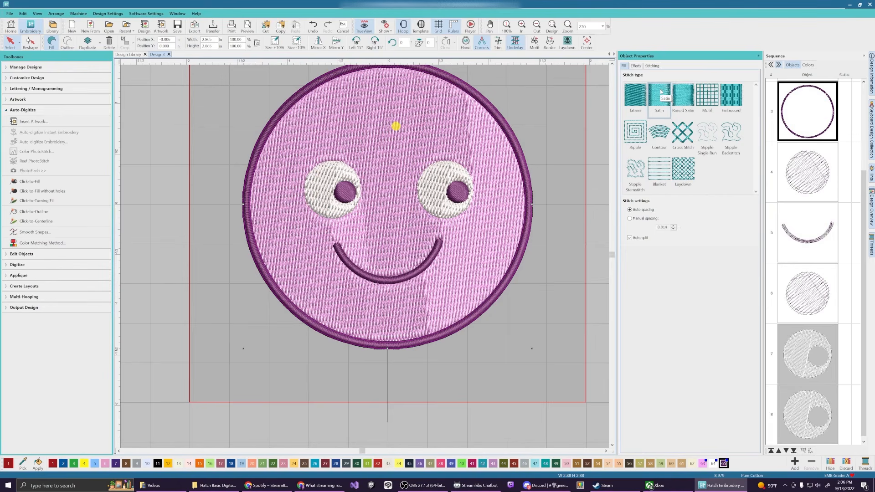
click(614, 255)
scroll(613, 256, up, 3)
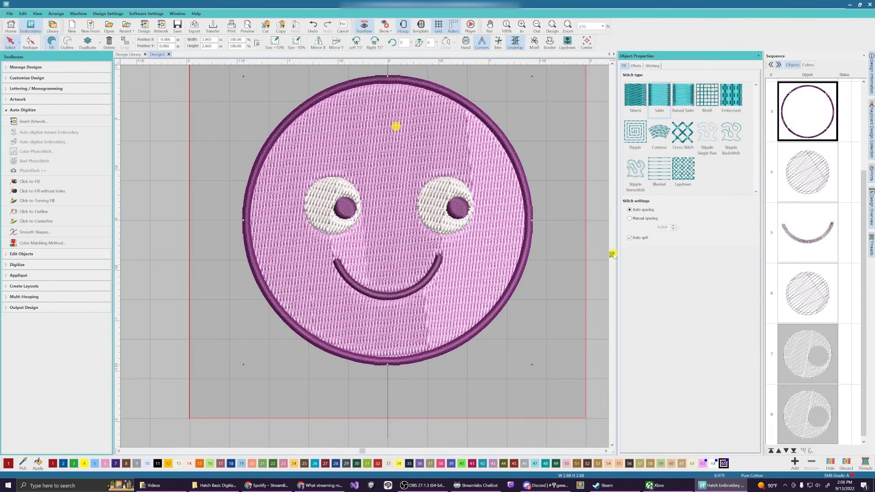
key(h)
click(396, 126)
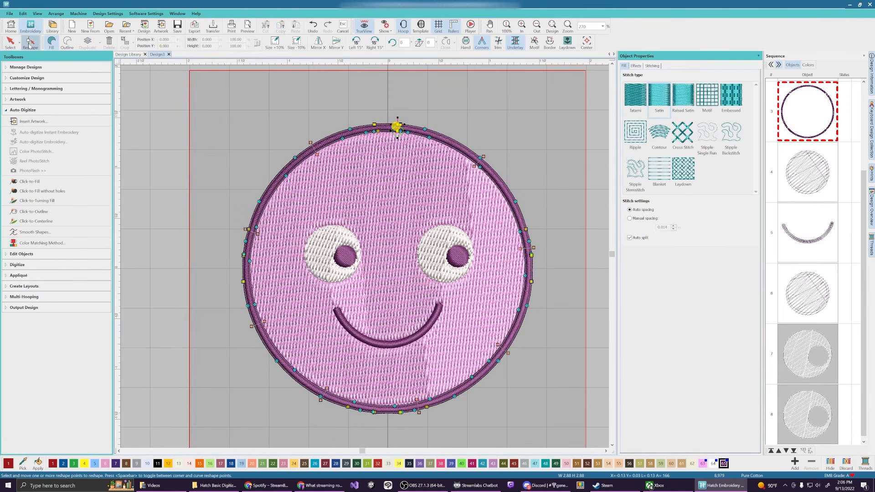